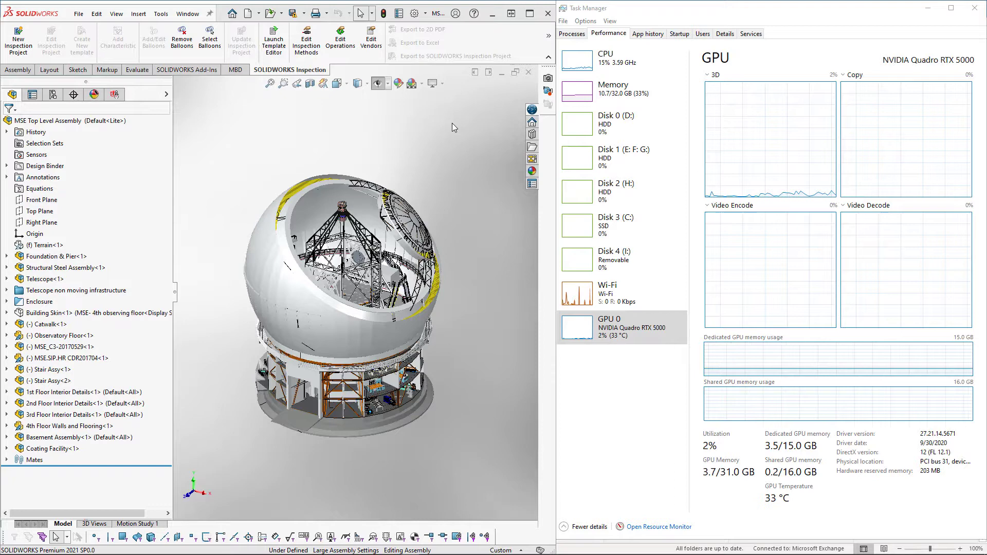
# - Rotate the MSE enclosure view through several angles using the Up, Down and Right arrow keys
pyautogui.click(461, 137)
pyautogui.press('Up')
pyautogui.press('Up')
pyautogui.press('Up')
pyautogui.press('Up')
pyautogui.press('Up')
pyautogui.press('Up')
pyautogui.press('Up')
pyautogui.press('Up')
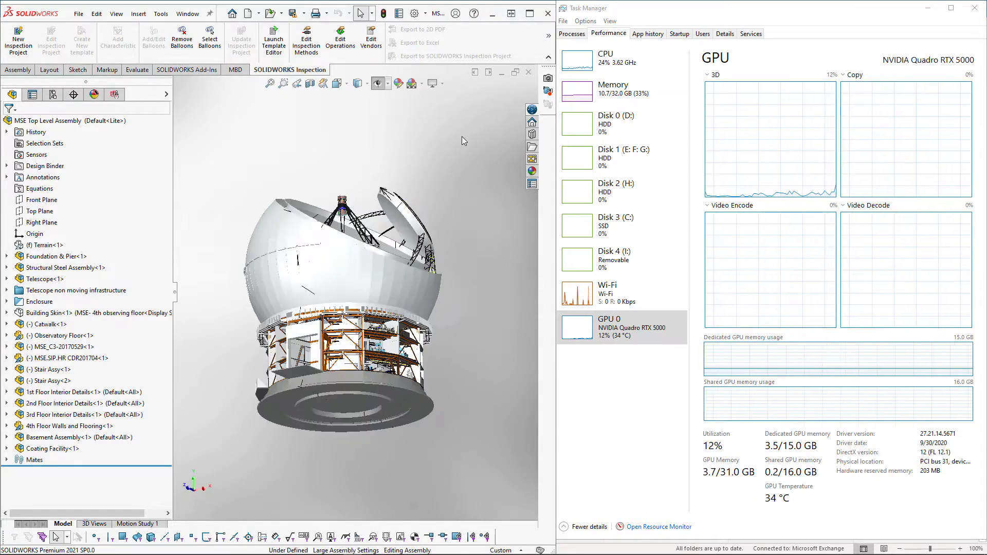
pyautogui.press('Up')
pyautogui.press('Up')
pyautogui.press('Up')
pyautogui.press('Up')
pyautogui.press('Up')
pyautogui.press('Up')
pyautogui.press('Up')
pyautogui.press('Up')
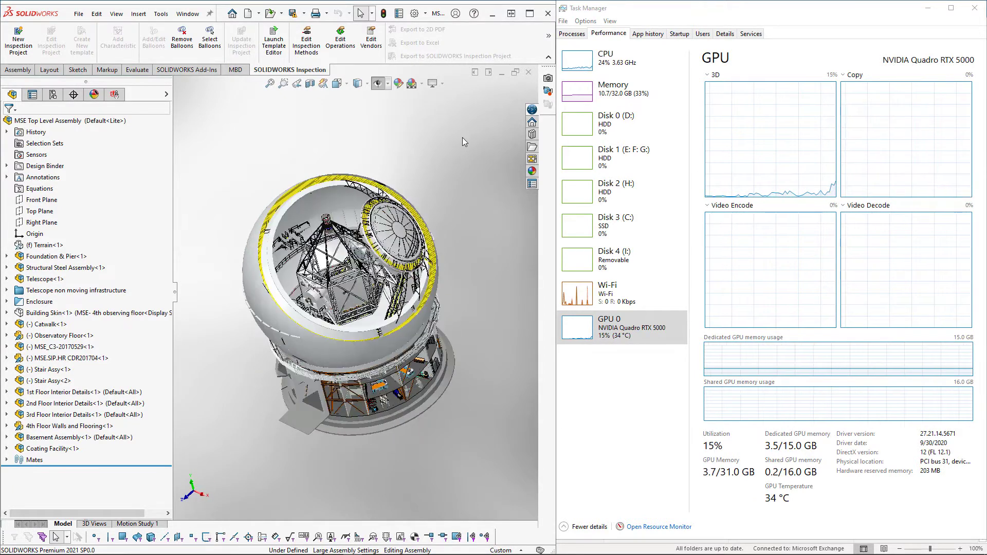
pyautogui.press('Up')
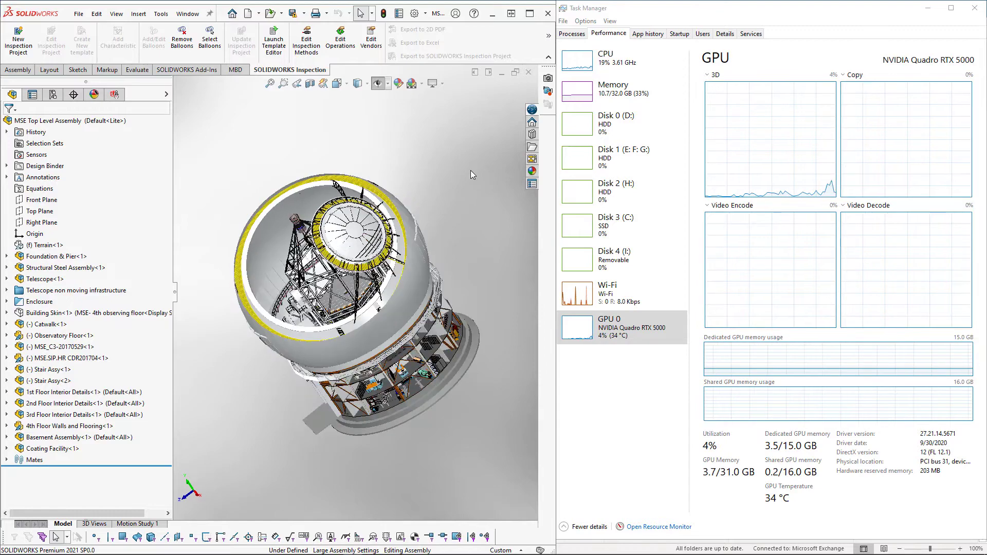
pyautogui.press('Up')
pyautogui.press('Up')
pyautogui.press('Up')
pyautogui.press('Up')
pyautogui.press('Up')
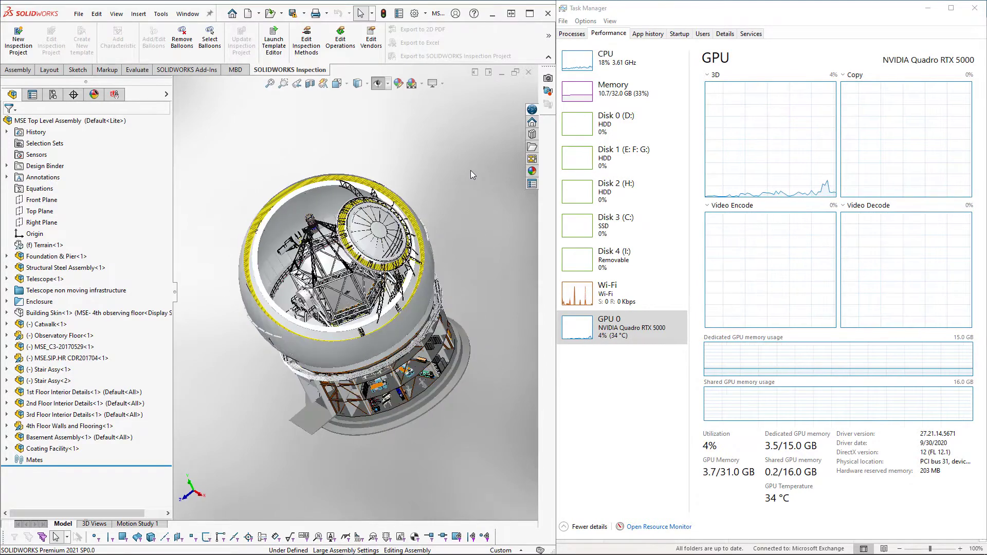
pyautogui.press('Up')
pyautogui.press('Up')
pyautogui.press('Up')
pyautogui.press('Up')
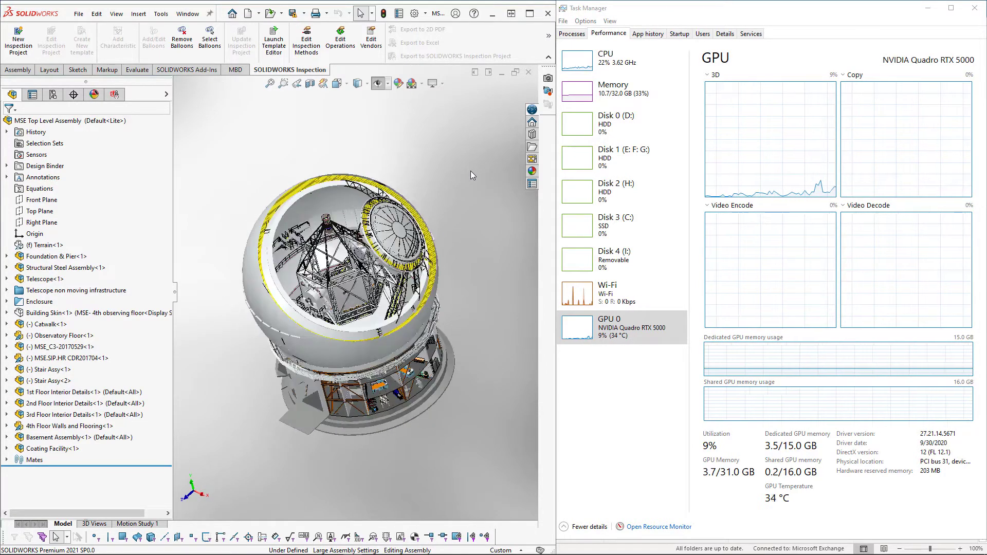
pyautogui.press('Up')
pyautogui.press('Up')
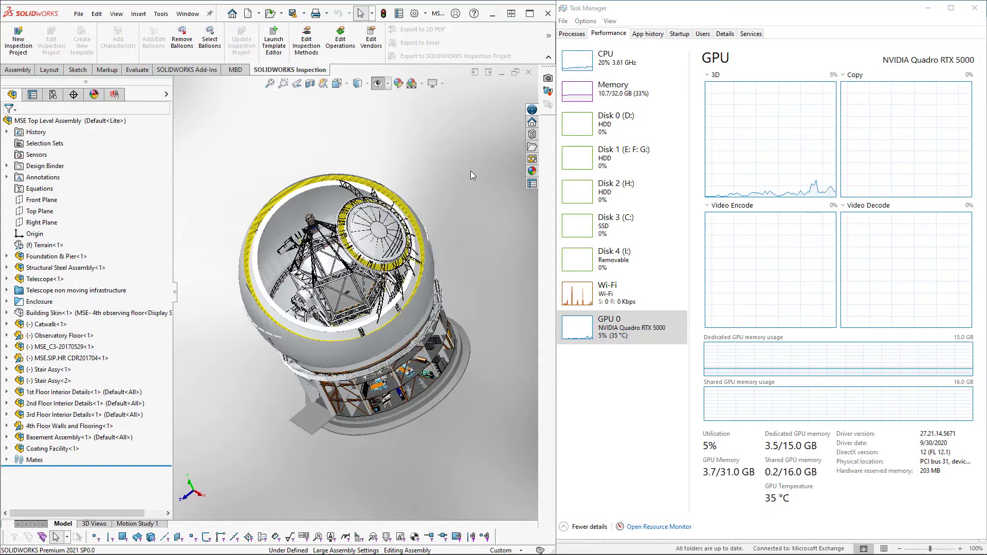
pyautogui.press('Up')
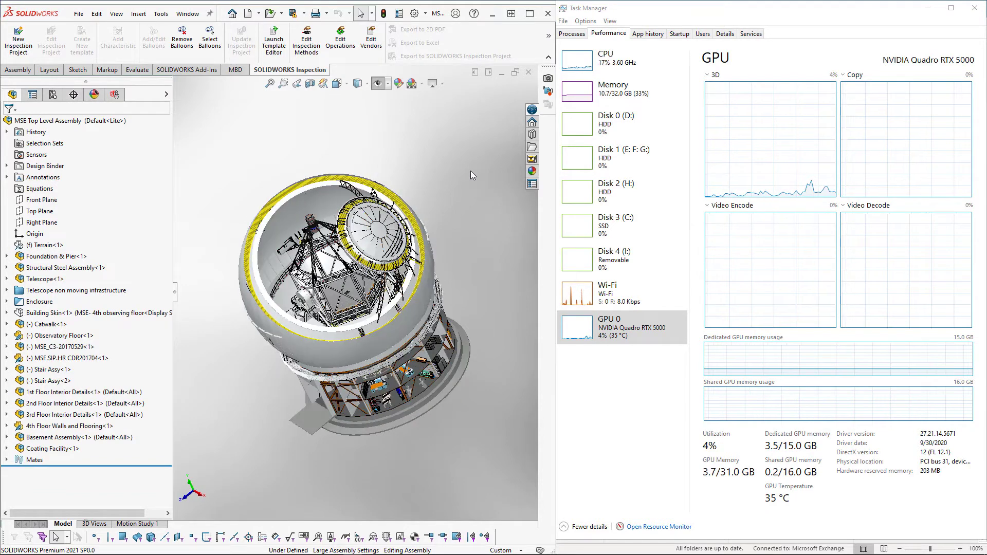
pyautogui.press('Down')
pyautogui.press('Right')
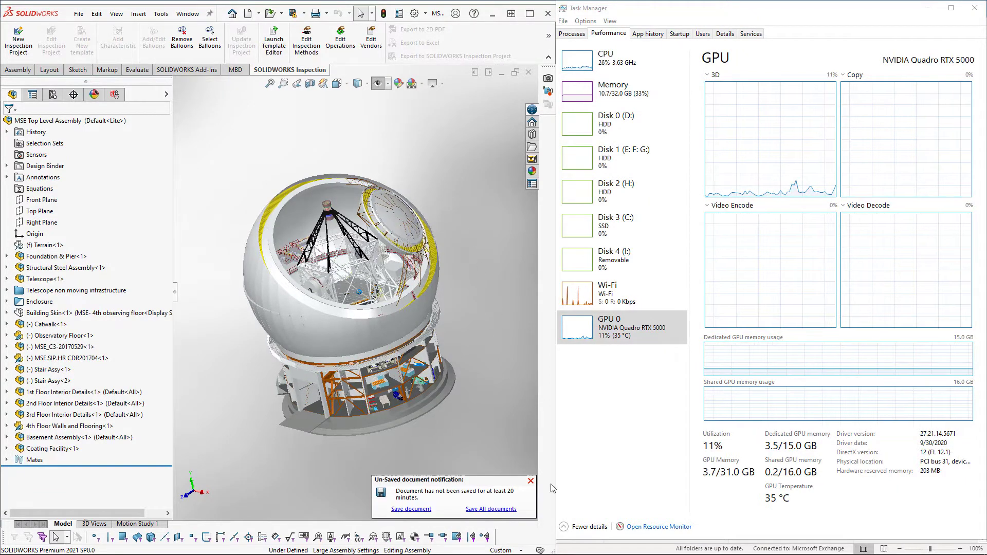
pyautogui.press('Up')
pyautogui.press('Up')
pyautogui.press('Up')
pyautogui.press('Up')
pyautogui.press('Up')
pyautogui.press('Up')
pyautogui.press('Up')
pyautogui.press('Up')
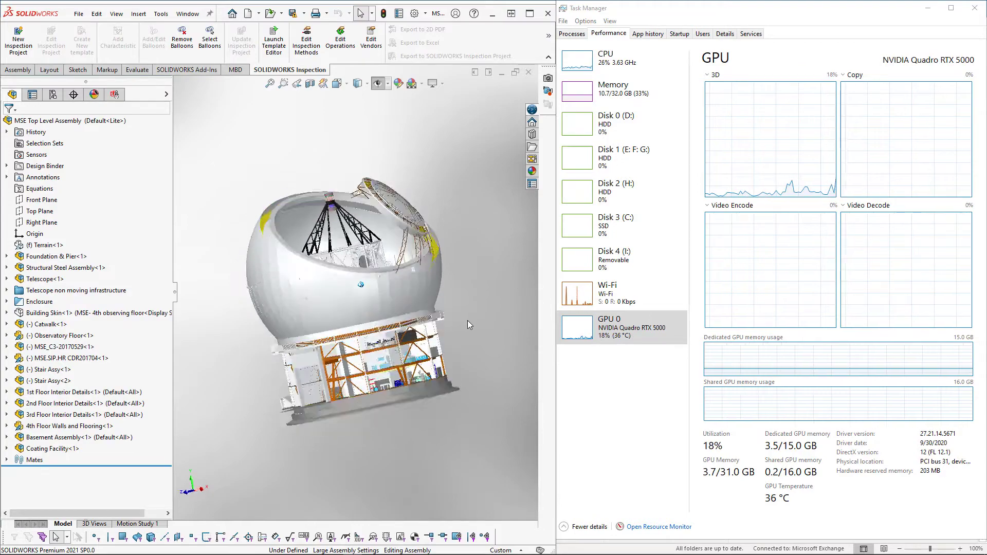
# - Tumble the MSE enclosure assembly end over end through a dozen orientations
pyautogui.press('Up')
pyautogui.press('Up')
pyautogui.press('Up')
pyautogui.press('Up')
pyautogui.press('Up')
pyautogui.press('Up')
pyautogui.press('Up')
pyautogui.press('Up')
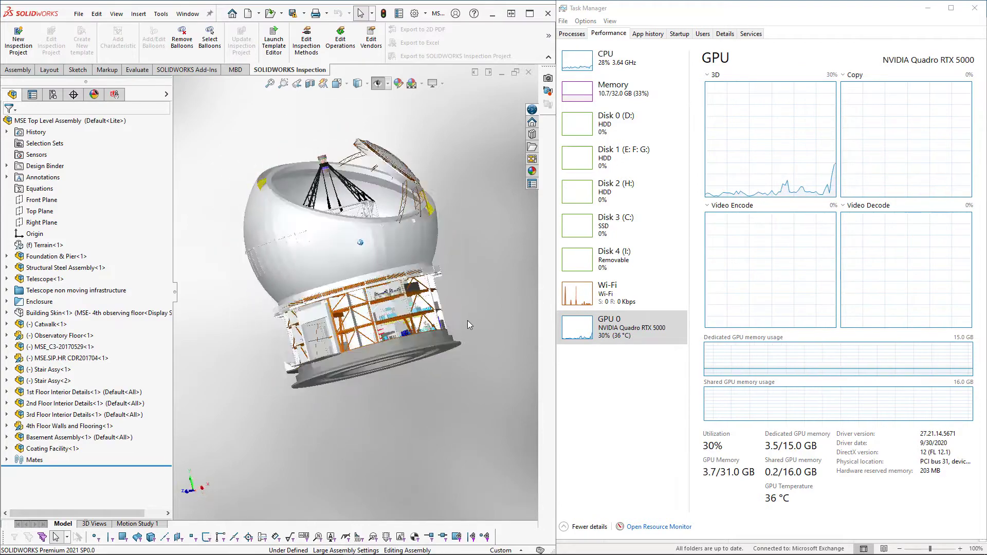
pyautogui.press('Up')
pyautogui.press('Up')
pyautogui.press('Up')
pyautogui.press('Up')
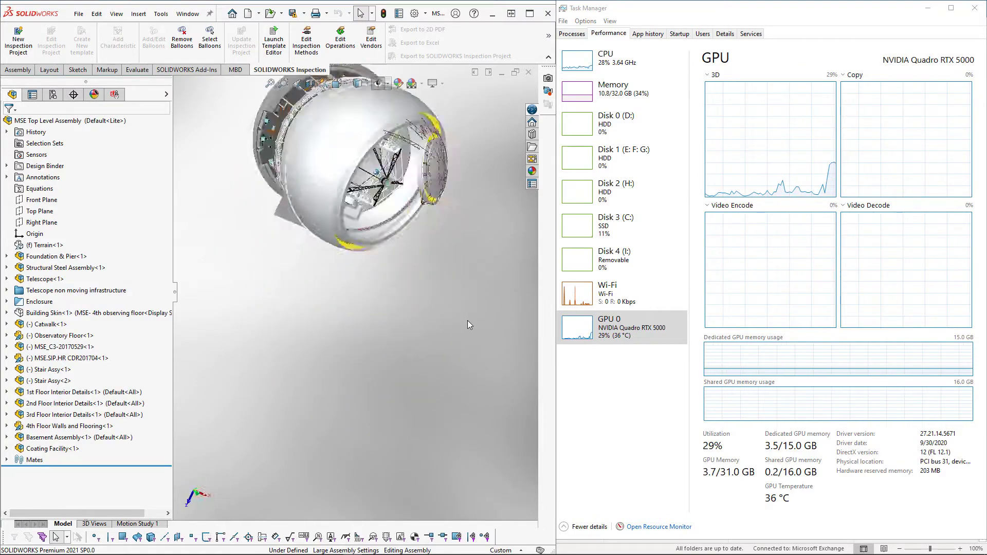
pyautogui.scroll(5, 468, 321)
pyautogui.press('Up')
pyautogui.press('Up')
pyautogui.press('Up')
pyautogui.press('Up')
pyautogui.press('Up')
pyautogui.press('Up')
pyautogui.press('Up')
pyautogui.press('Up')
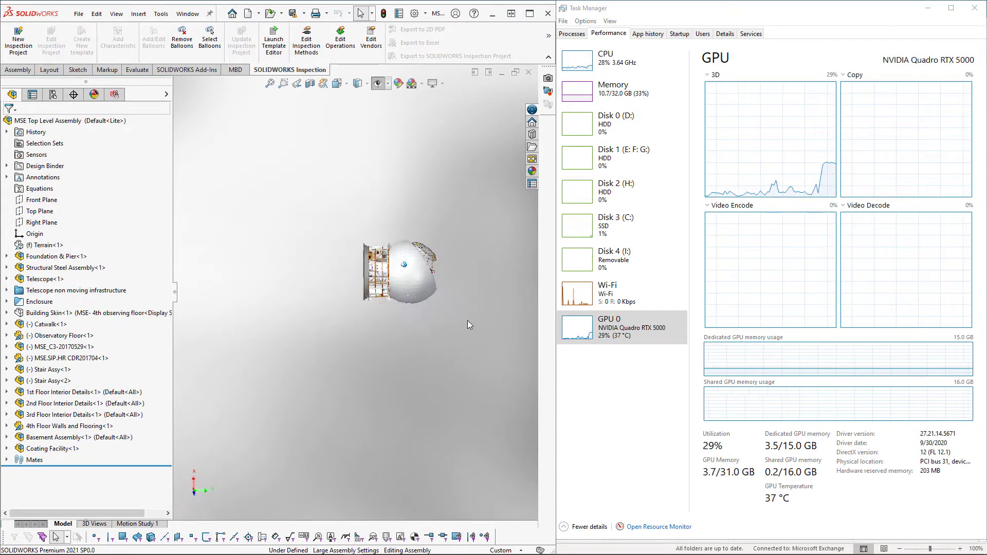
pyautogui.press('Up')
pyautogui.press('Up')
pyautogui.press('Up')
pyautogui.press('Up')
pyautogui.press('Up')
pyautogui.press('Up')
pyautogui.press('Up')
pyautogui.press('Up')
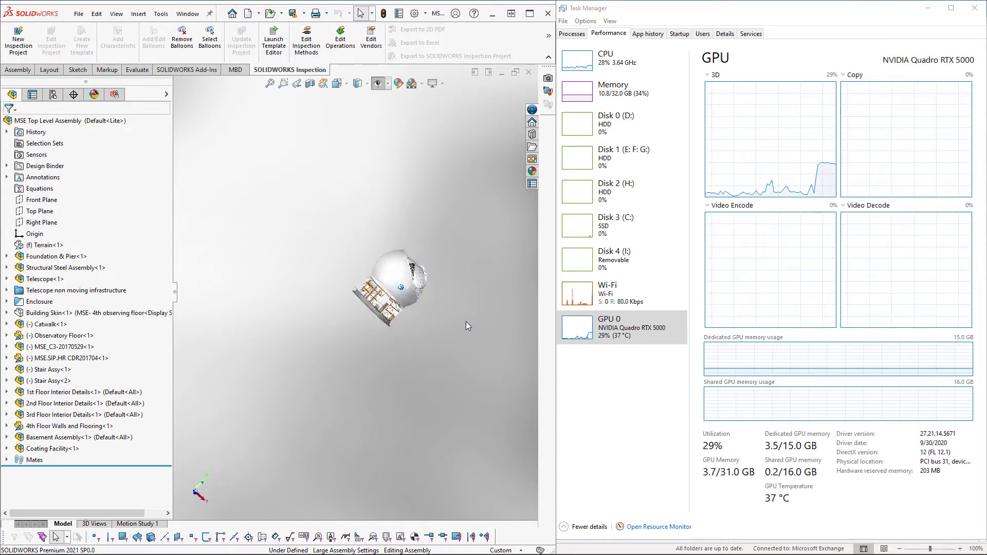
pyautogui.press('Up')
pyautogui.press('Up')
pyautogui.press('Up')
pyautogui.press('Up')
pyautogui.press('Up')
pyautogui.press('Up')
pyautogui.press('Up')
pyautogui.press('Up')
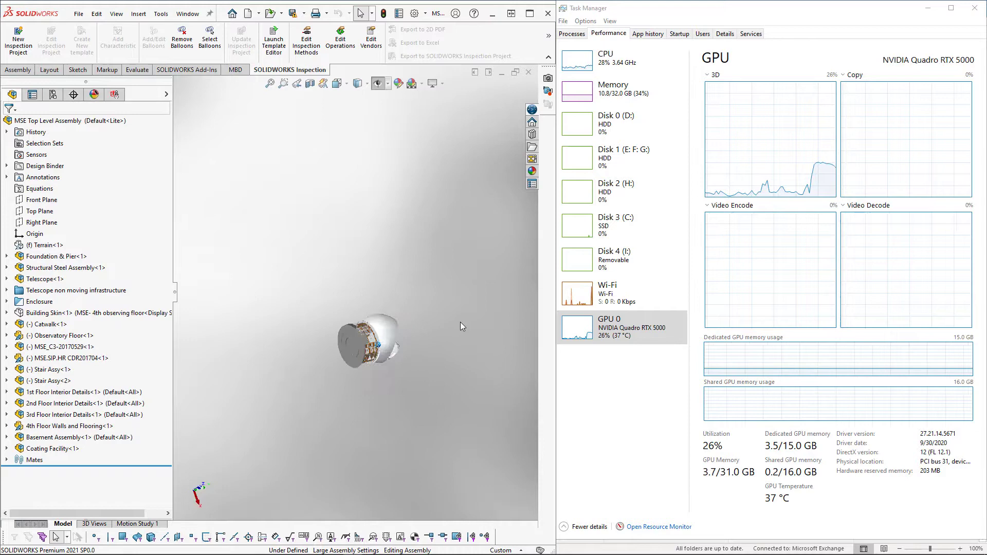
pyautogui.press('Up')
pyautogui.press('Up')
pyautogui.press('Up')
pyautogui.press('Up')
pyautogui.press('Up')
pyautogui.press('Up')
pyautogui.press('Up')
pyautogui.press('Up')
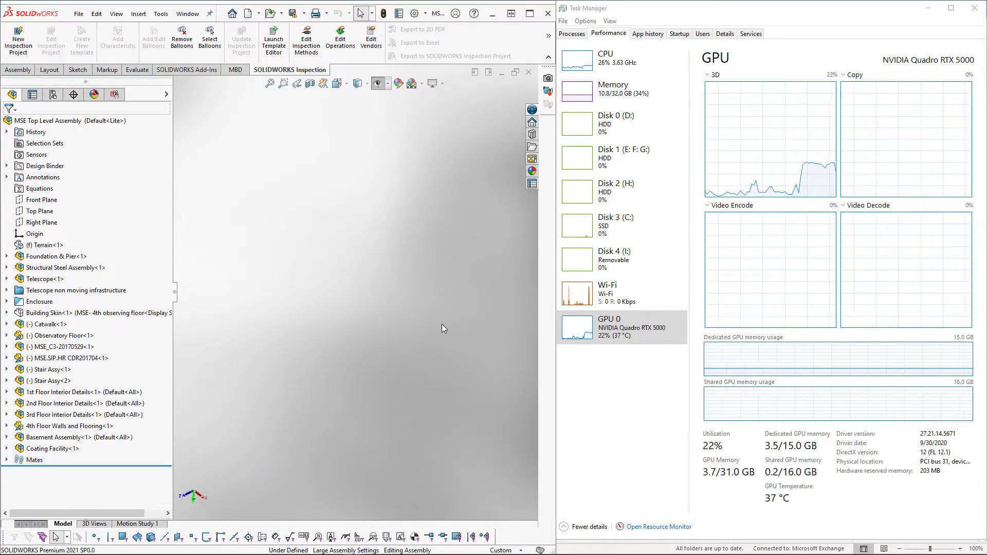
pyautogui.press('Up')
pyautogui.press('Up')
pyautogui.press('Up')
pyautogui.press('Up')
pyautogui.press('Up')
pyautogui.press('Up')
pyautogui.press('Up')
pyautogui.press('Up')
pyautogui.press('Up')
pyautogui.press('Up')
pyautogui.press('Up')
pyautogui.press('Up')
pyautogui.press('Up')
pyautogui.press('Up')
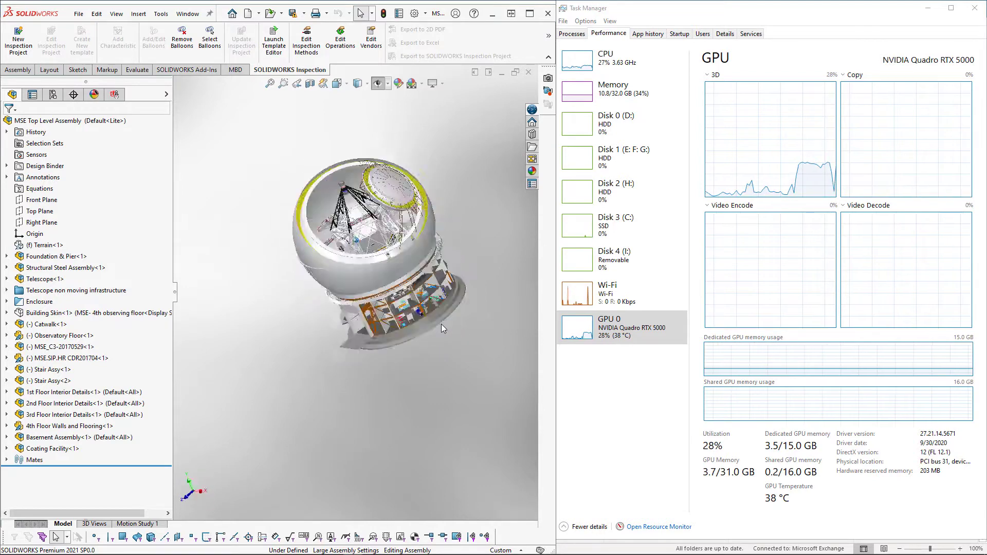
pyautogui.press('Up')
pyautogui.press('Up')
pyautogui.press('Up')
pyautogui.press('Up')
pyautogui.press('Up')
pyautogui.press('Up')
pyautogui.press('Up')
pyautogui.press('Up')
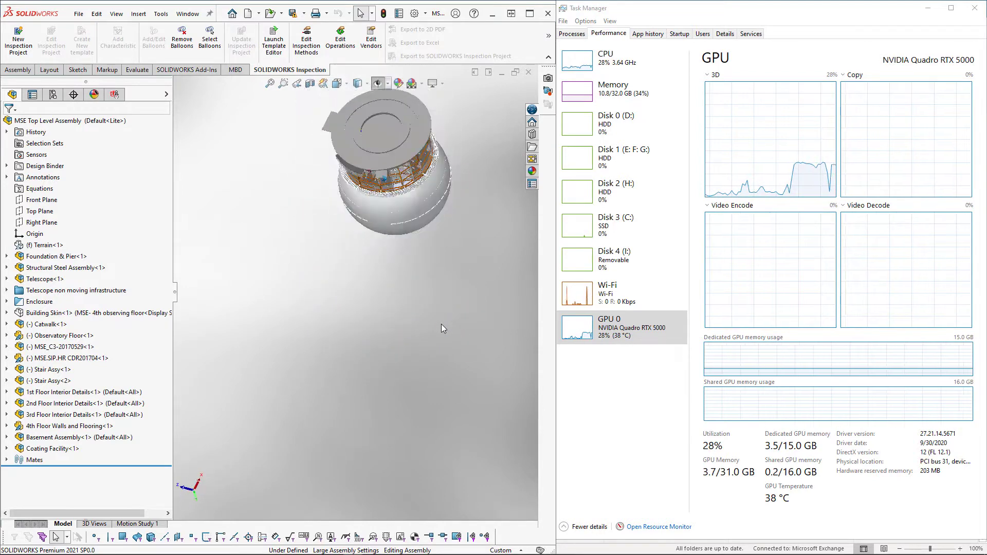
pyautogui.press('Up')
pyautogui.press('Up')
pyautogui.press('Up')
pyautogui.press('Up')
pyautogui.press('Up')
pyautogui.press('Up')
pyautogui.press('Up')
pyautogui.press('Up')
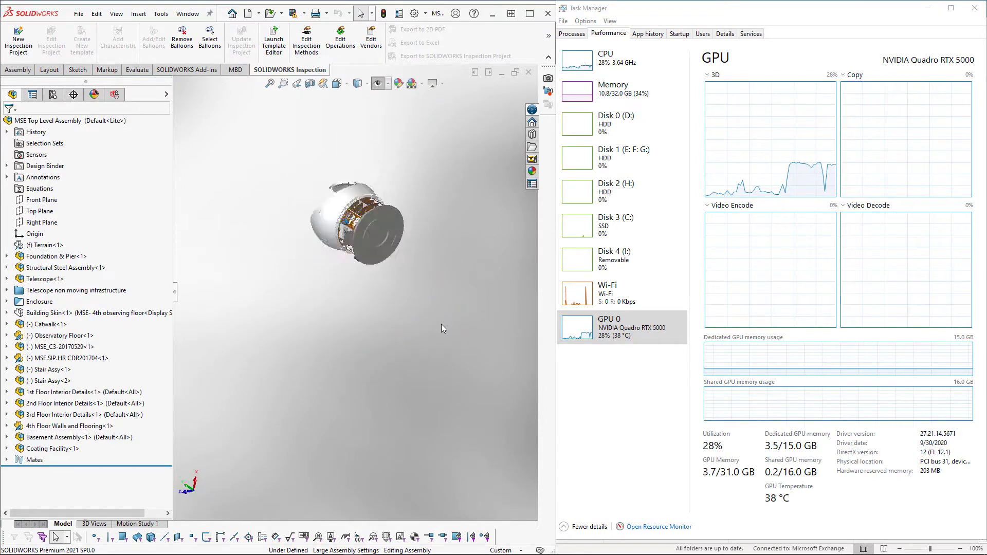
pyautogui.press('Up')
pyautogui.press('Up')
pyautogui.press('Up')
pyautogui.press('Up')
pyautogui.press('Up')
pyautogui.press('Up')
pyautogui.press('Up')
pyautogui.press('Up')
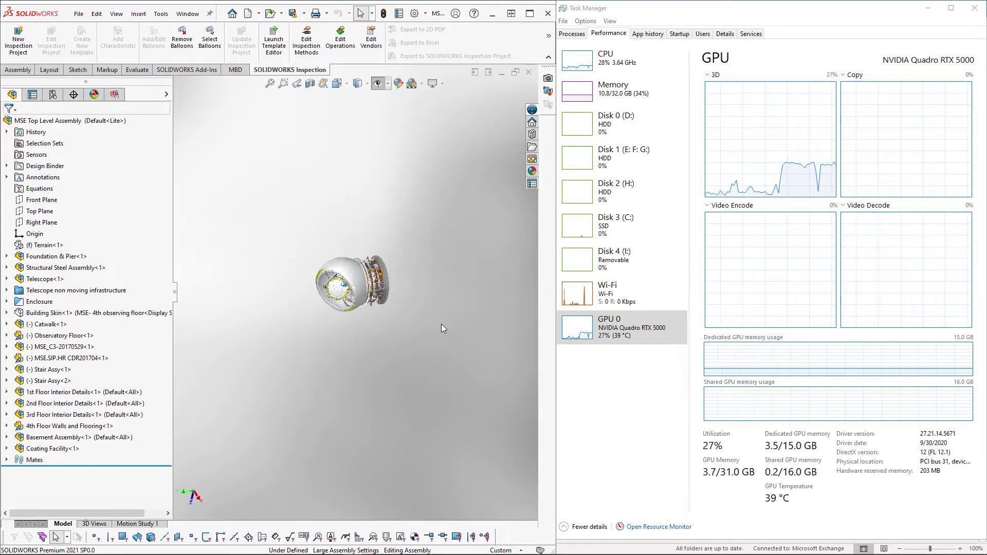
pyautogui.press('Up')
pyautogui.press('Up')
pyautogui.press('Up')
pyautogui.press('Up')
pyautogui.press('Up')
pyautogui.press('Up')
pyautogui.press('Up')
pyautogui.press('Up')
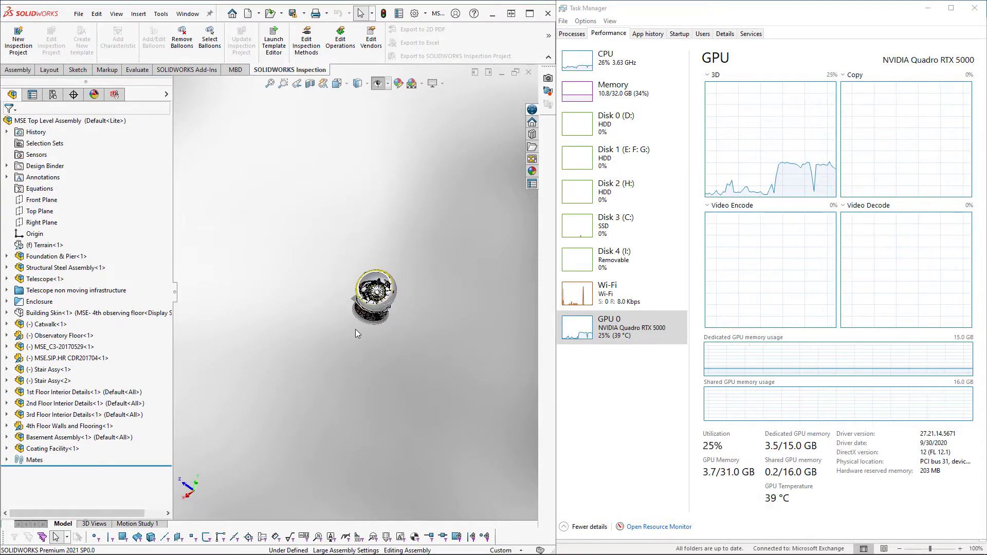
# - Zoom out and back in on the upright enclosure with the mouse wheel
pyautogui.scroll(-5, 372, 306)
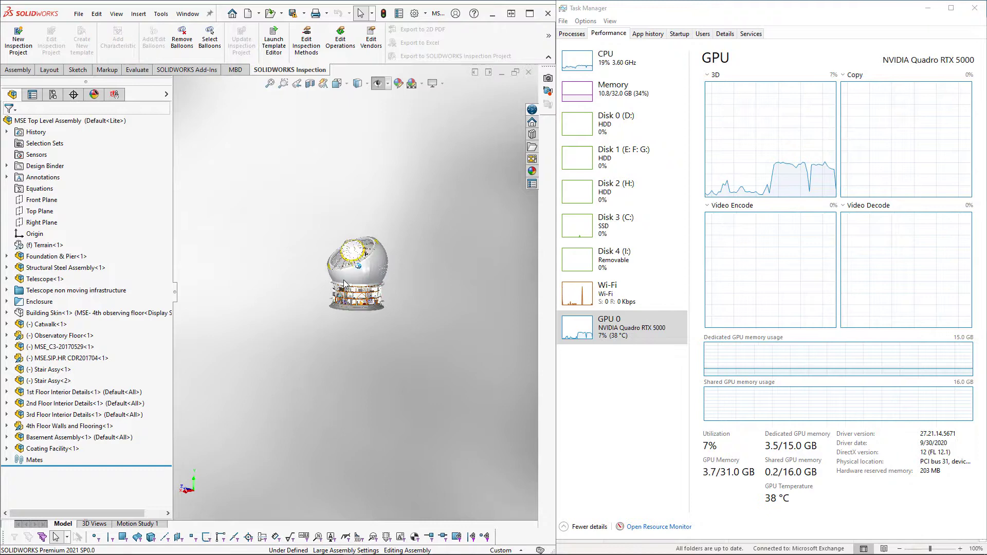
pyautogui.scroll(5, 377, 292)
pyautogui.scroll(-3, 360, 292)
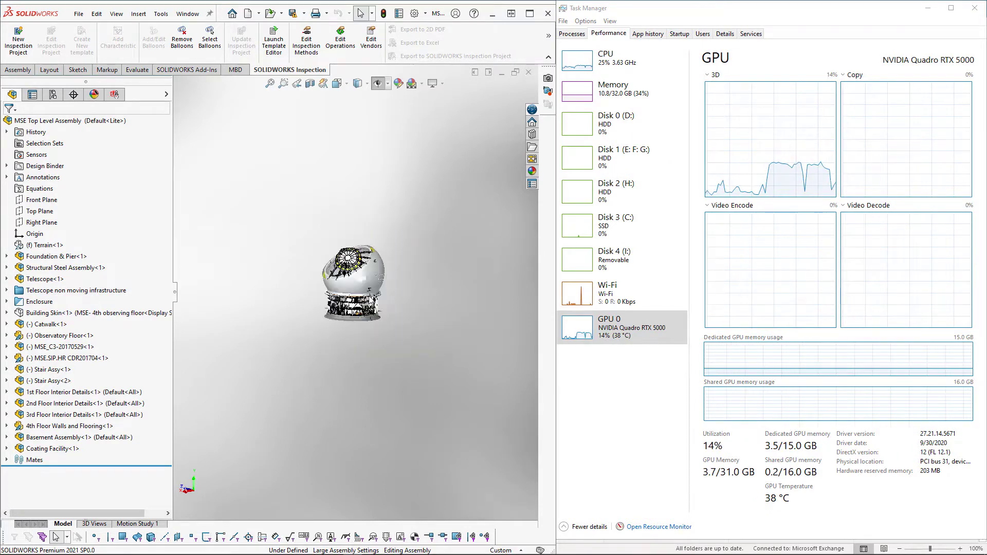
pyautogui.scroll(2, 341, 291)
pyautogui.scroll(-6, 360, 293)
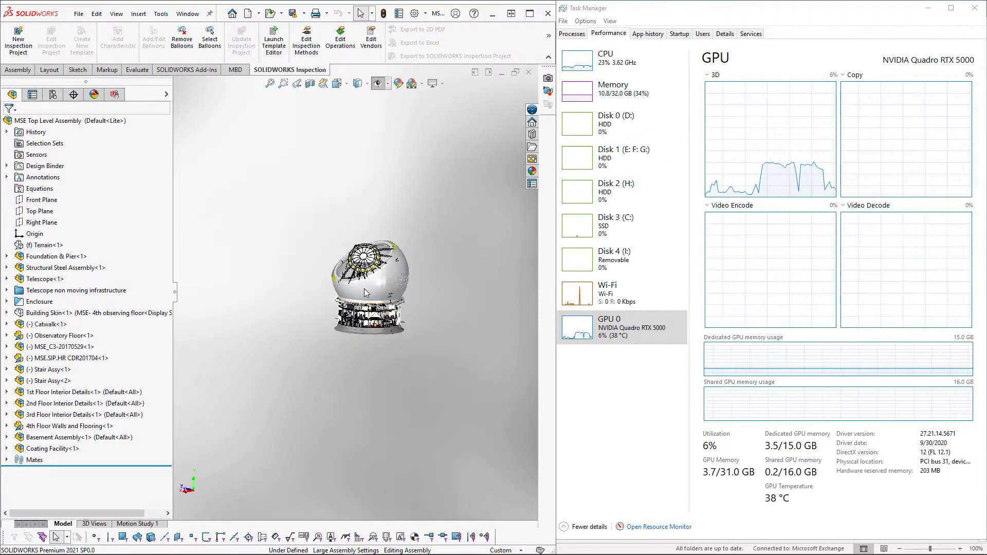
pyautogui.scroll(6, 390, 295)
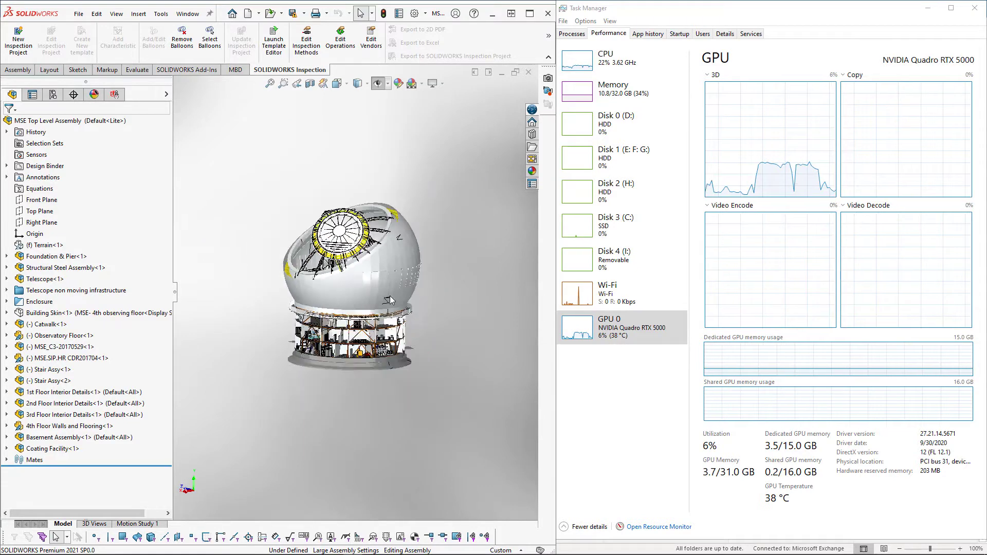
pyautogui.scroll(-3, 390, 296)
pyautogui.scroll(-4, 390, 297)
pyautogui.scroll(5, 329, 289)
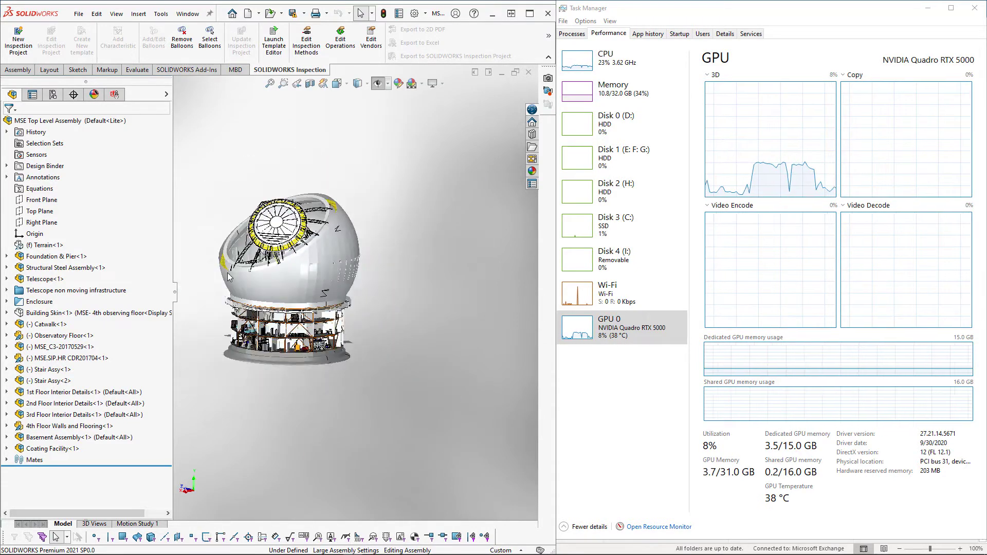
pyautogui.scroll(-1, 270, 283)
# - Switch the display style to Shaded With Edges and turn the dome opening slightly toward the viewer
pyautogui.scroll(-2, 344, 286)
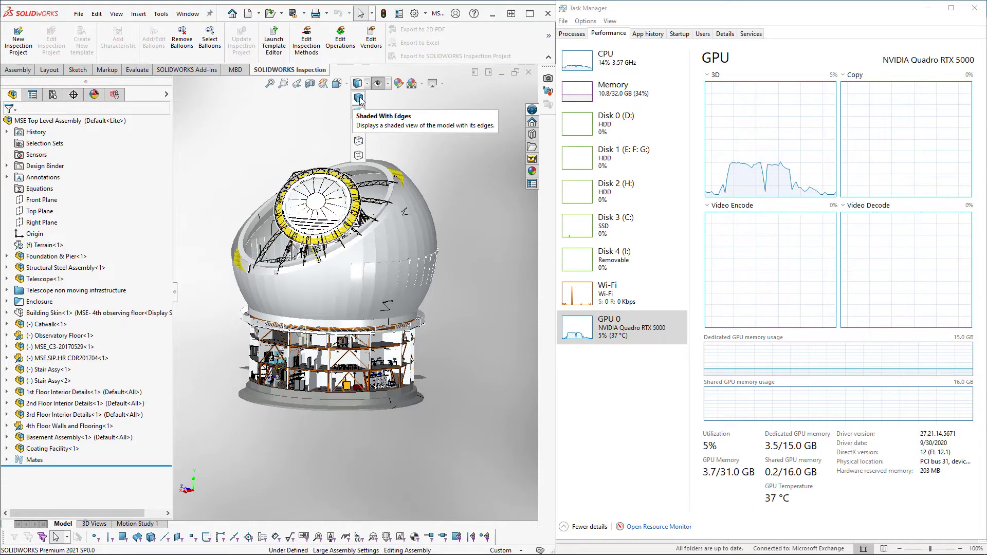
pyautogui.click(359, 98)
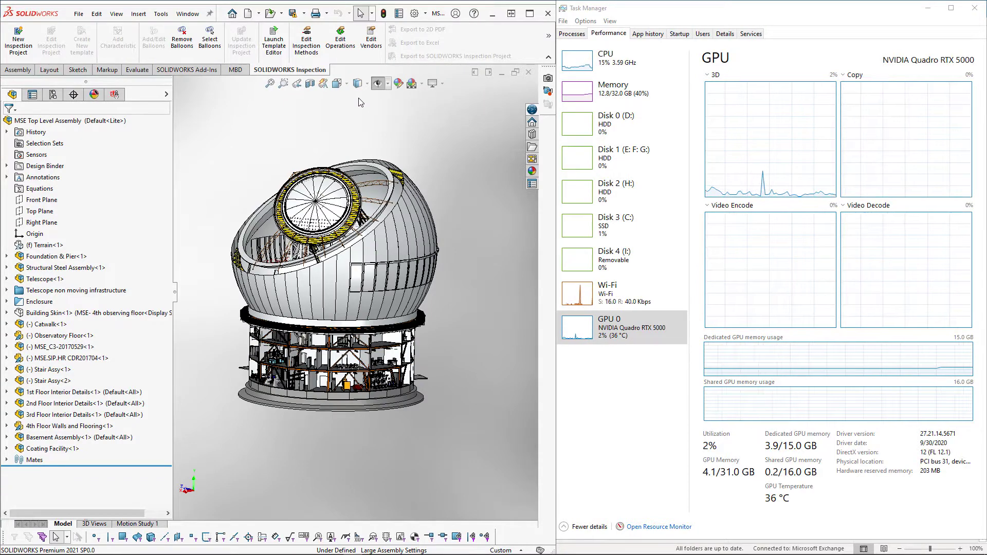
pyautogui.press('Left')
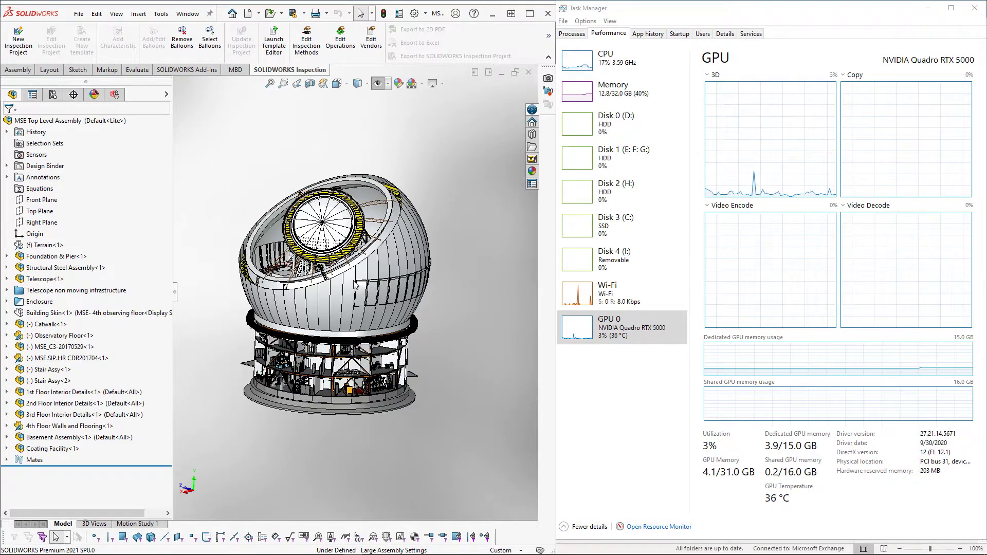
# - Orbit the enclosure through its underside, side and open top back to an upright side view
pyautogui.press('Up')
pyautogui.press('Up')
pyautogui.press('Up')
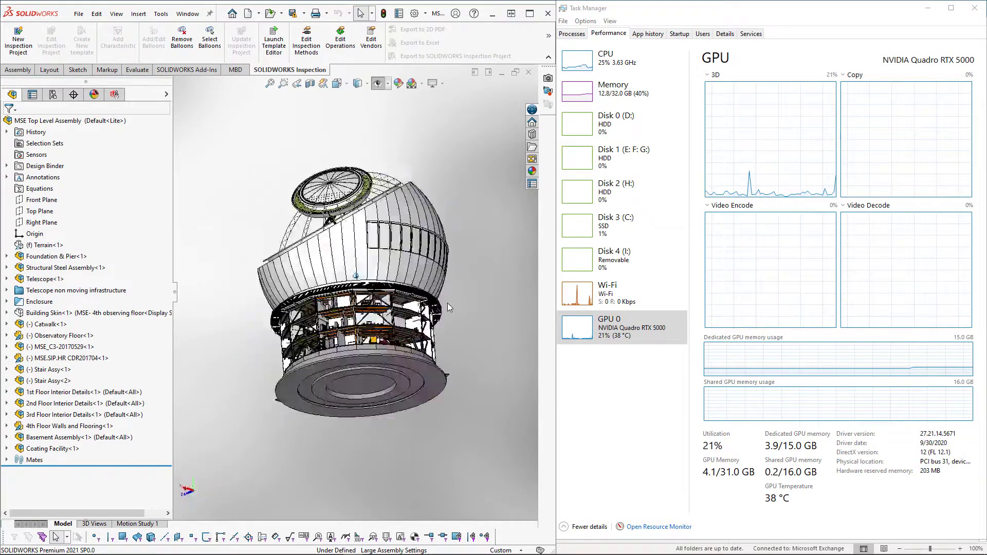
pyautogui.press('Up')
pyautogui.press('Up')
pyautogui.press('Up')
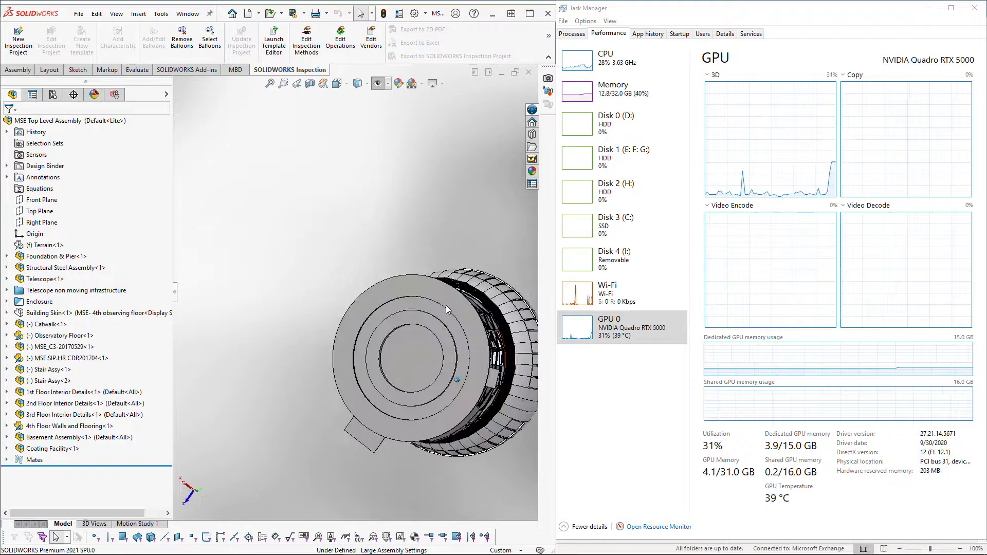
pyautogui.press('Up')
pyautogui.press('Up')
pyautogui.press('Up')
pyautogui.press('Up')
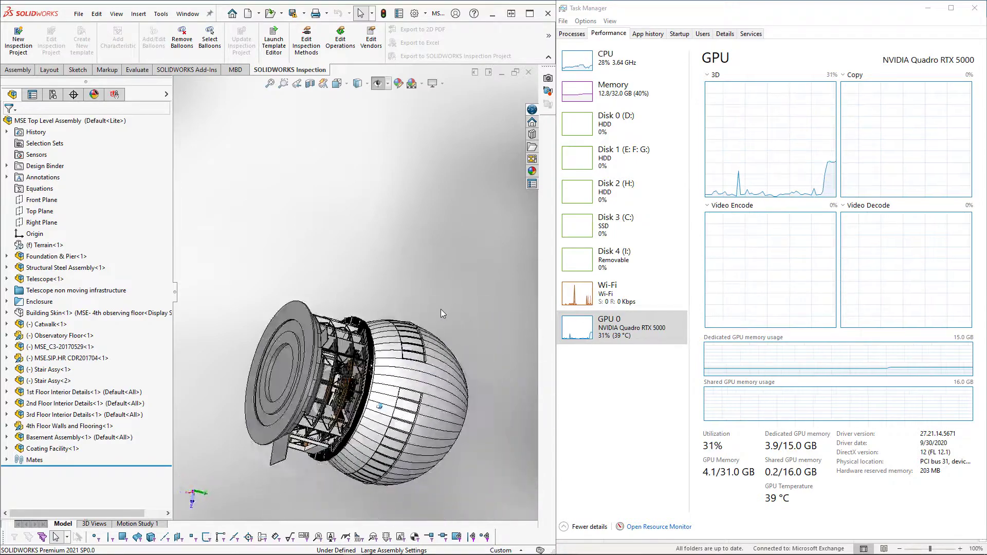
pyautogui.press('Up')
pyautogui.press('Up')
pyautogui.press('Up')
pyautogui.press('Up')
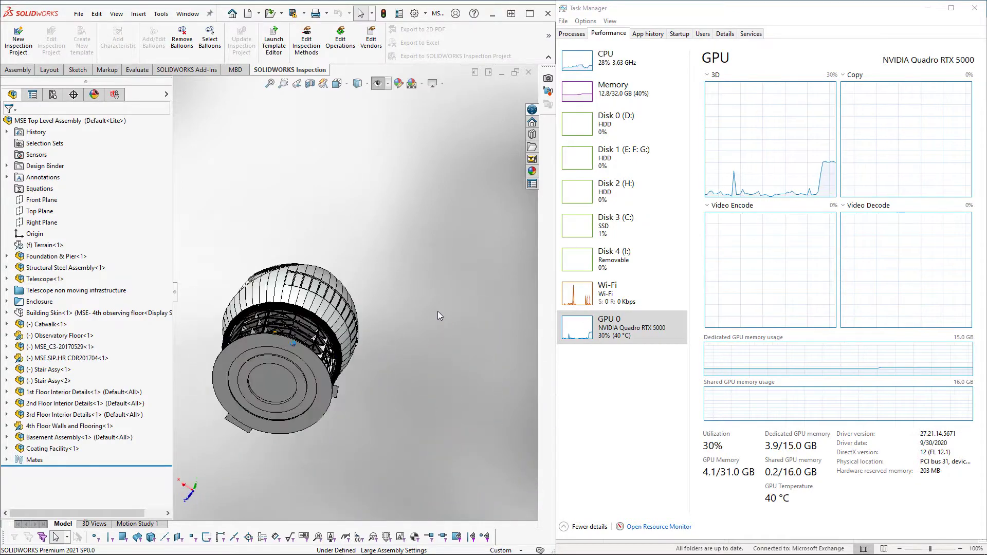
pyautogui.press('Up')
pyautogui.press('Up')
pyautogui.press('Up')
pyautogui.press('Up')
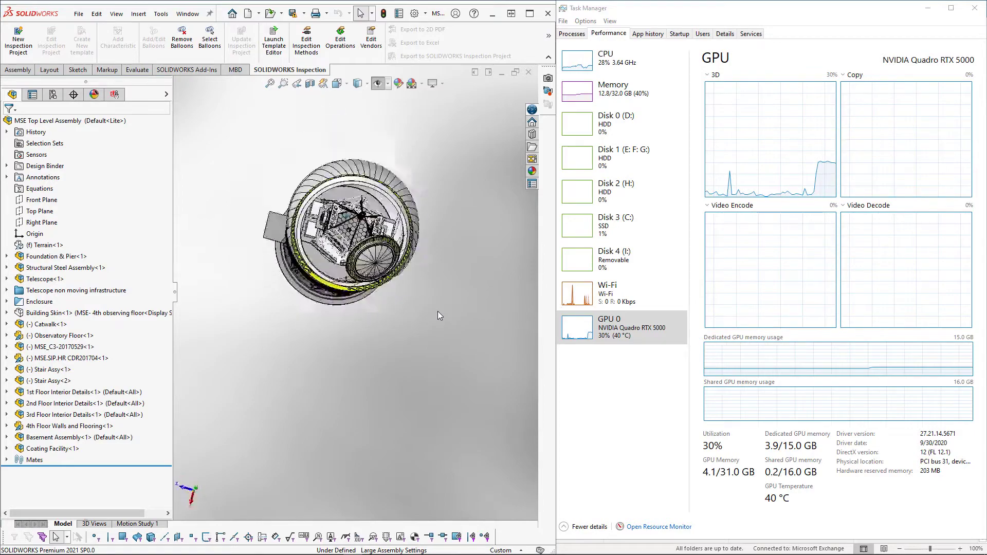
pyautogui.press('Up')
pyautogui.press('Up')
pyautogui.press('Up')
pyautogui.press('Up')
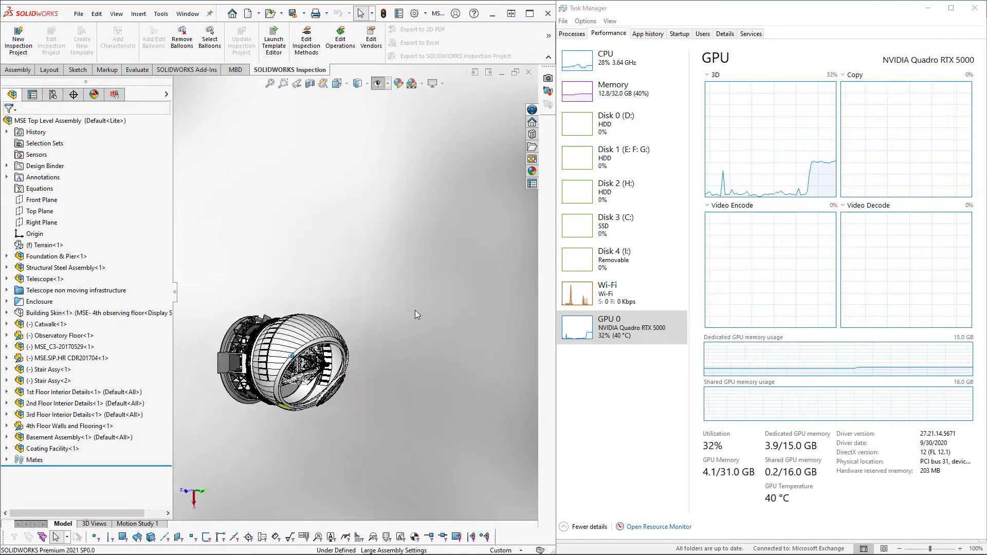
pyautogui.press('Up')
pyautogui.press('Up')
pyautogui.press('Up')
pyautogui.press('Up')
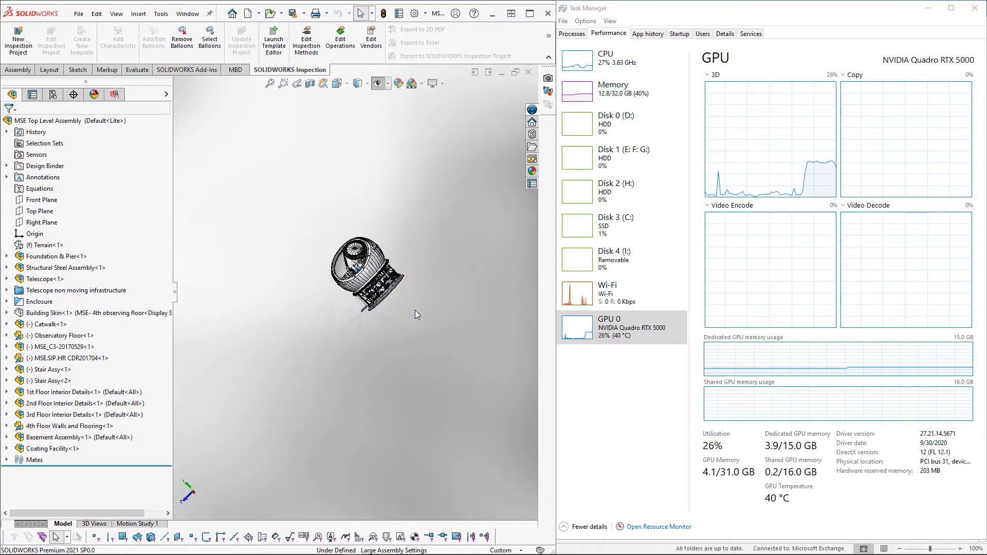
pyautogui.press('Up')
pyautogui.press('Up')
pyautogui.press('Up')
pyautogui.press('Up')
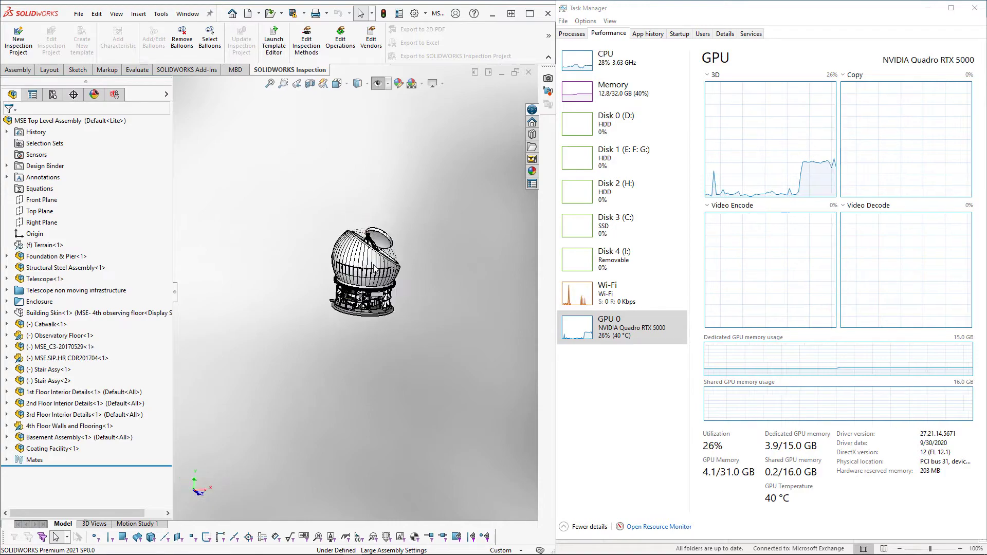
# - Orbit the observatory to an oblique view and zoom in on the telescope inside the dome
pyautogui.scroll(-5, 375, 299)
pyautogui.press('Up')
pyautogui.press('Up')
pyautogui.press('Up')
pyautogui.press('Up')
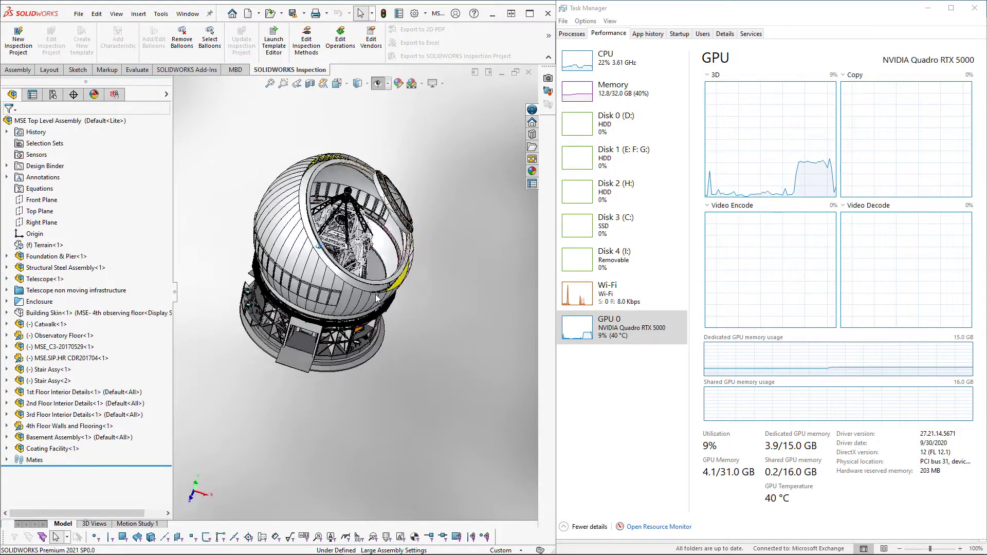
pyautogui.press('Up')
pyautogui.press('Up')
pyautogui.press('Up')
pyautogui.press('Up')
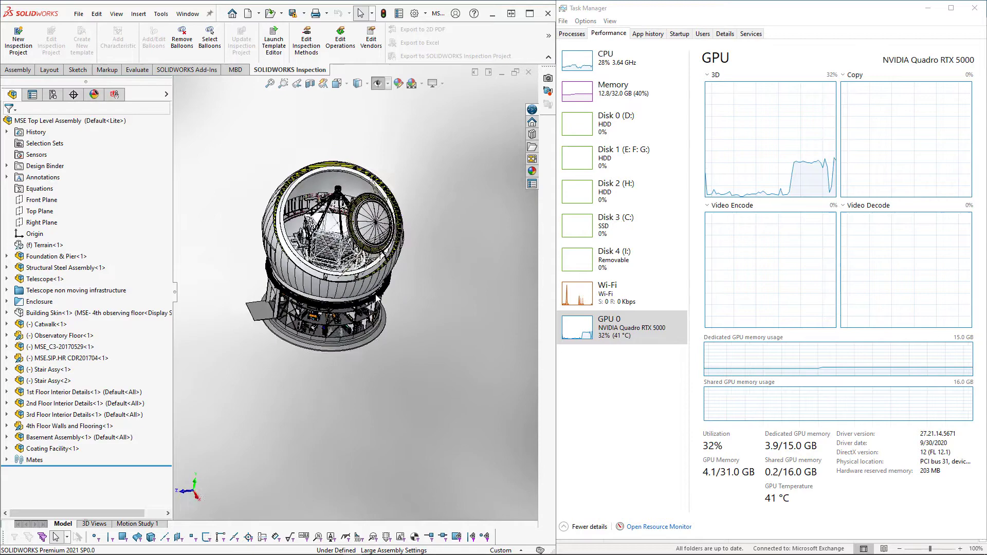
pyautogui.press('Up')
pyautogui.press('Up')
pyautogui.press('Up')
pyautogui.scroll(-3, 362, 256)
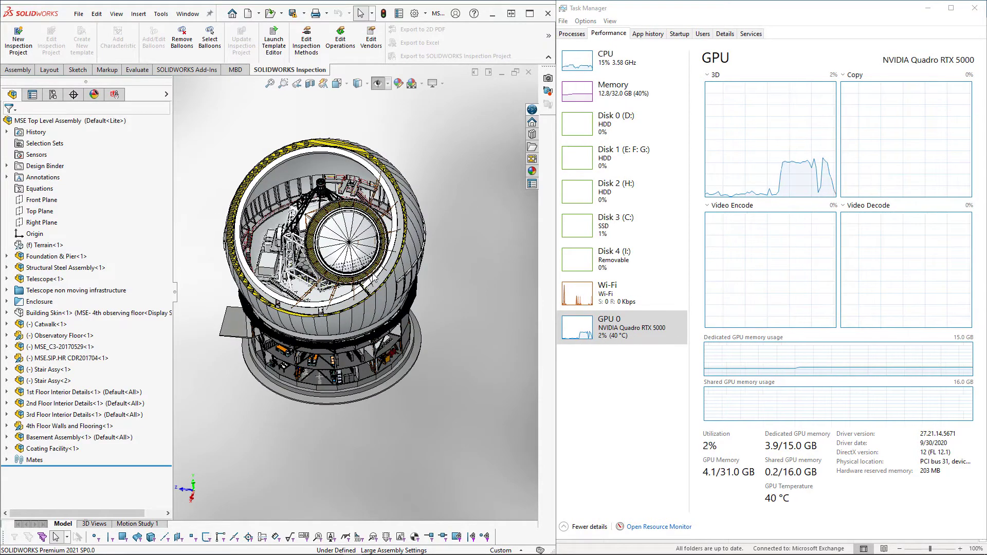
pyautogui.press('Up')
pyautogui.press('Up')
pyautogui.press('Up')
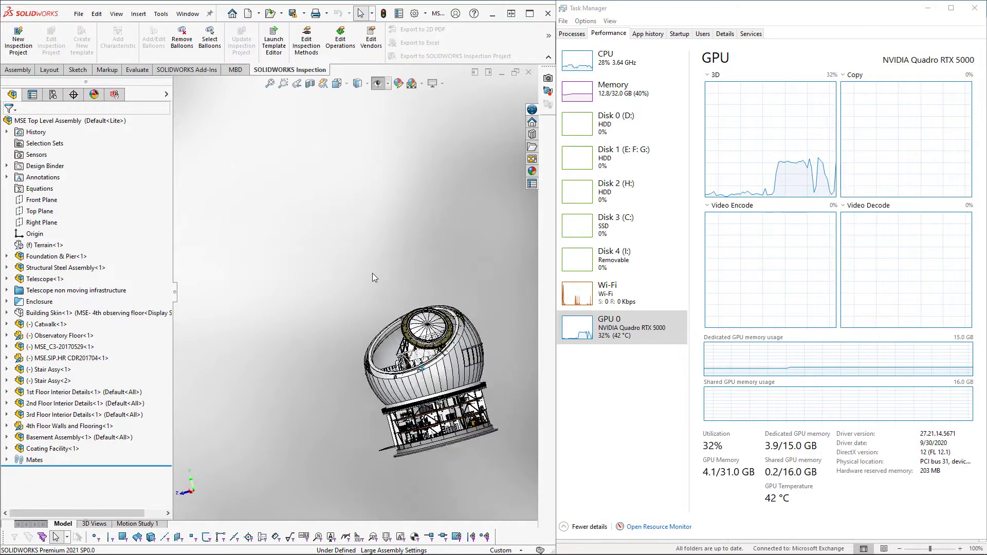
pyautogui.press('Up')
pyautogui.press('Up')
pyautogui.press('Up')
pyautogui.press('Up')
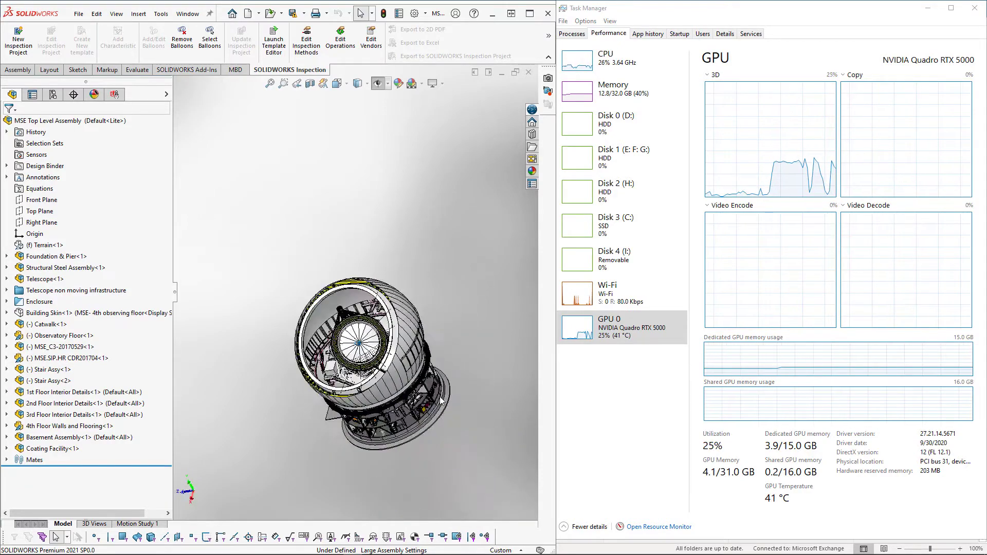
pyautogui.press('Up')
pyautogui.press('Up')
pyautogui.press('Up')
pyautogui.press('Up')
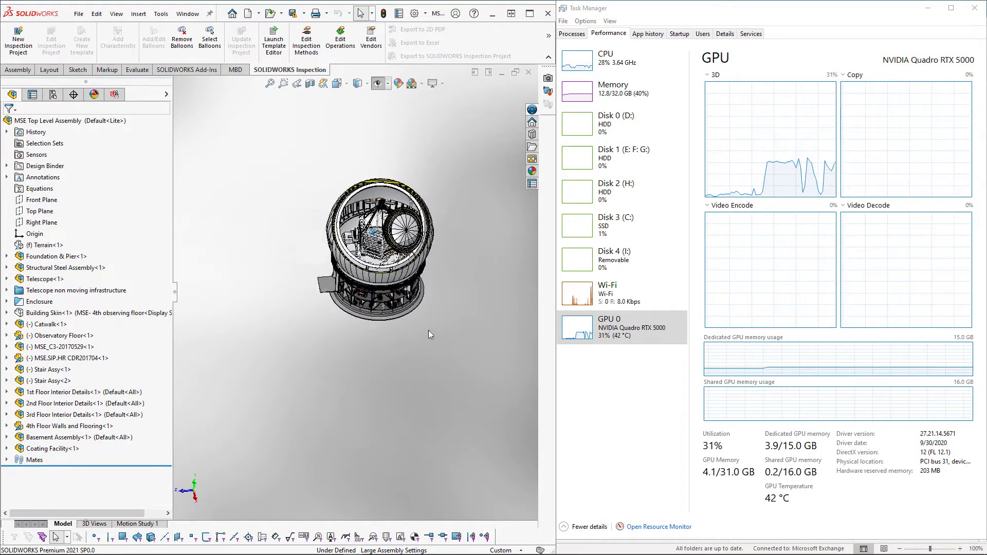
pyautogui.press('Up')
pyautogui.press('Up')
pyautogui.scroll(-2, 368, 253)
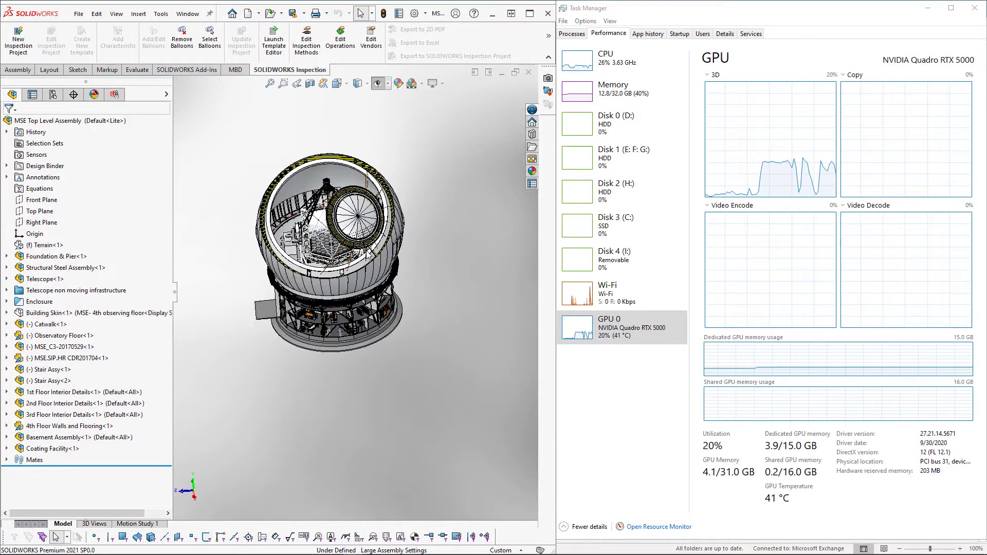
pyautogui.scroll(-4, 238, 196)
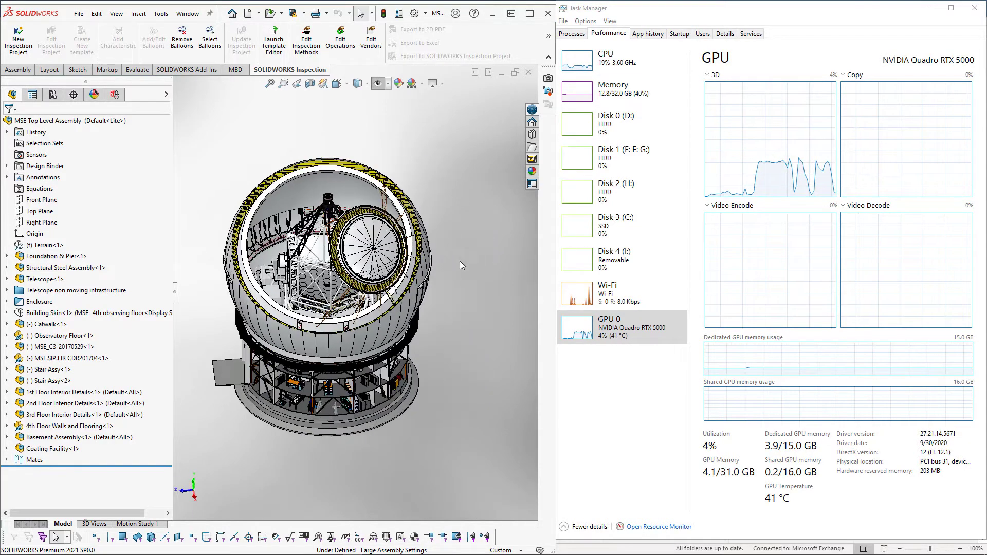
pyautogui.moveTo(309, 388); pyautogui.dragTo(309, 388, button='middle')
pyautogui.scroll(-10, 309, 388)
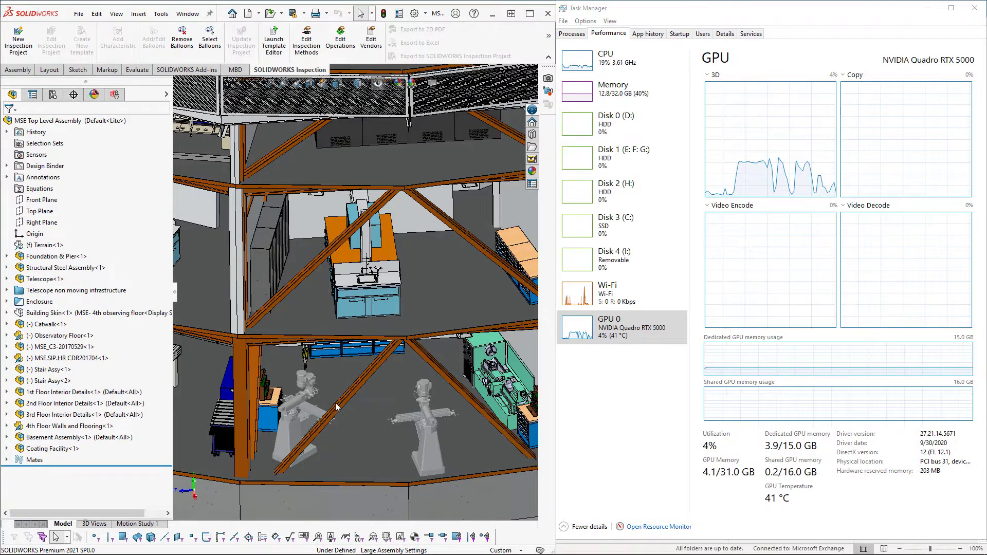
pyautogui.scroll(10, 337, 407)
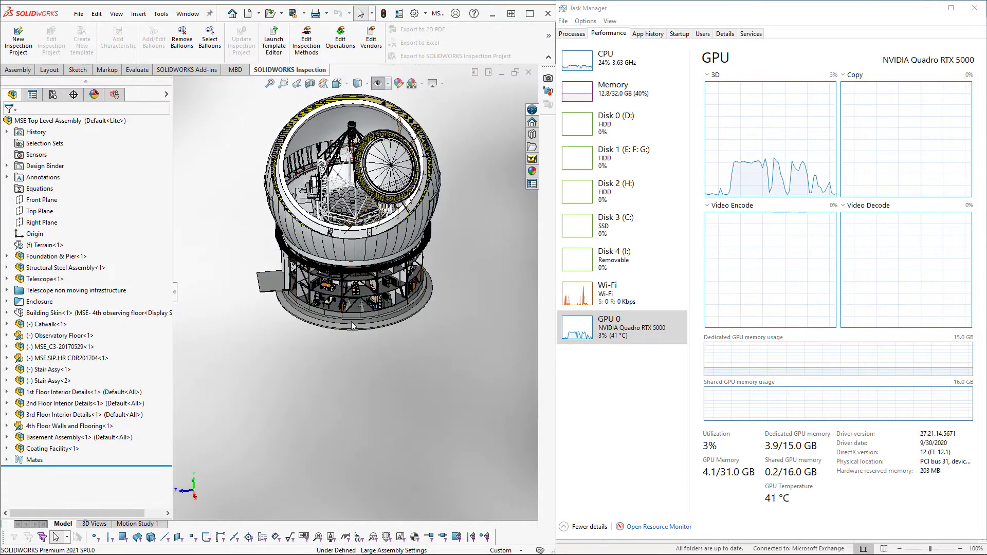
# - Spin the observatory about its vertical axis with repeated Right arrow steps
pyautogui.scroll(-3, 363, 198)
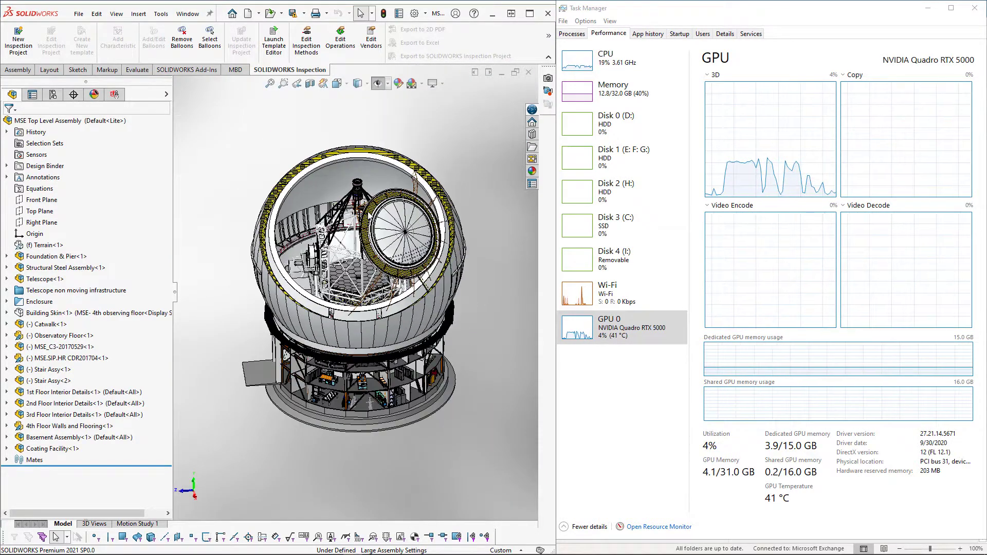
pyautogui.press('Right')
pyautogui.press('Right')
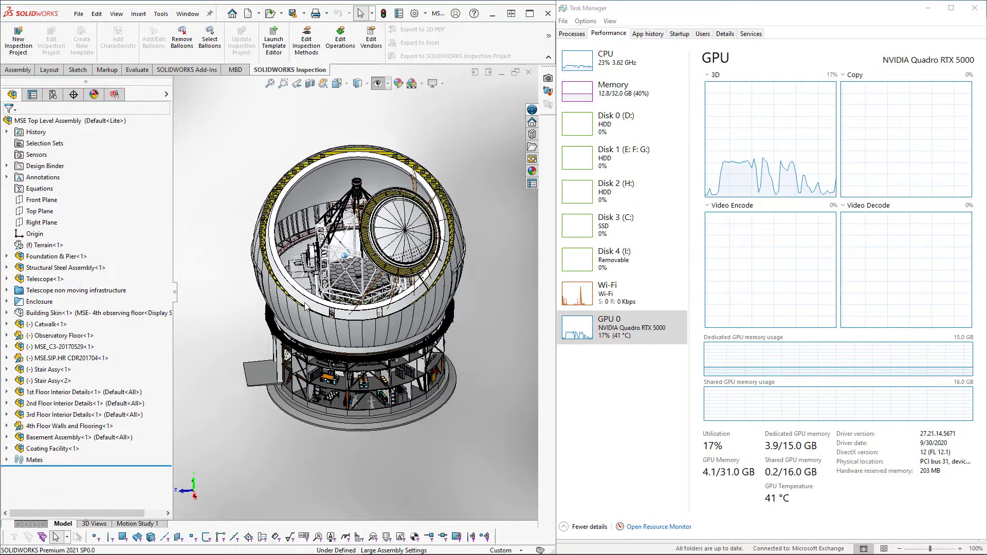
pyautogui.press('Right')
pyautogui.press('Right')
pyautogui.press('Right')
pyautogui.press('Right')
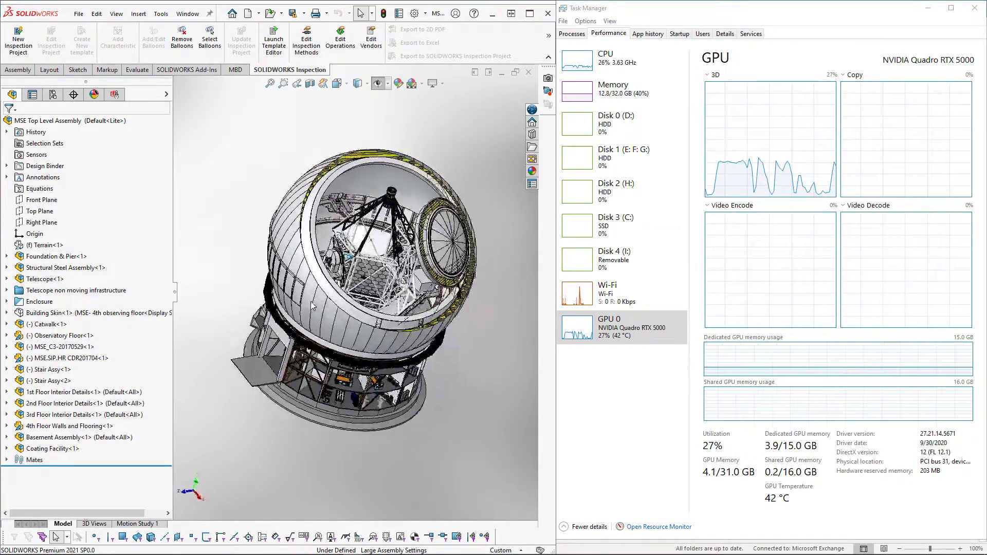
pyautogui.press('Right')
pyautogui.press('Right')
pyautogui.press('Right')
pyautogui.press('Right')
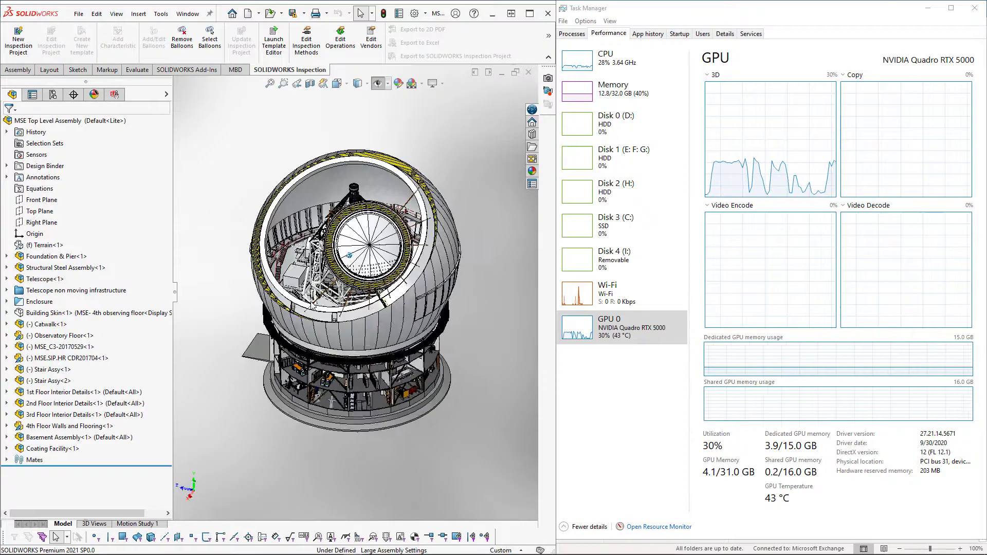
pyautogui.press('Right')
pyautogui.press('Right')
pyautogui.press('Right')
pyautogui.press('Right')
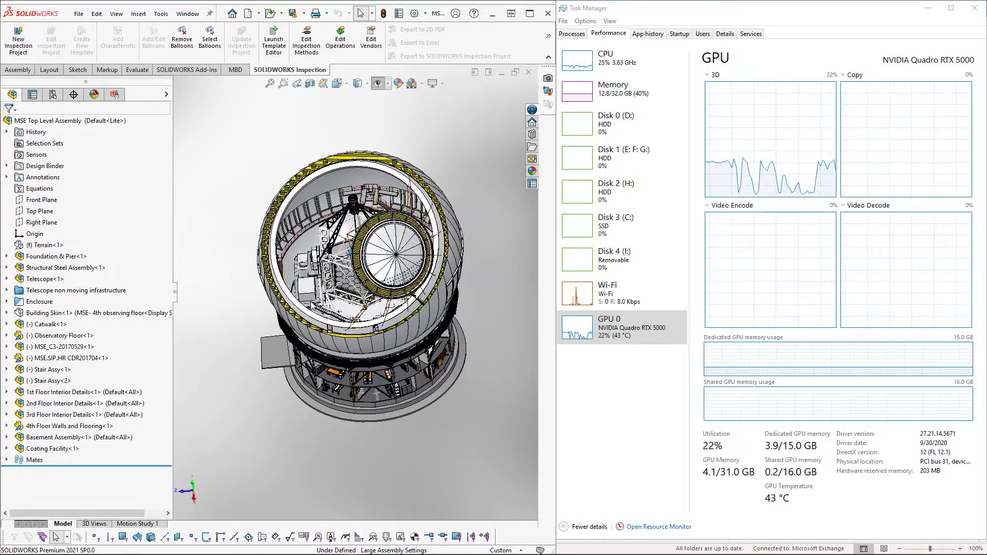
pyautogui.press('Right')
pyautogui.press('Right')
pyautogui.press('Right')
pyautogui.press('Right')
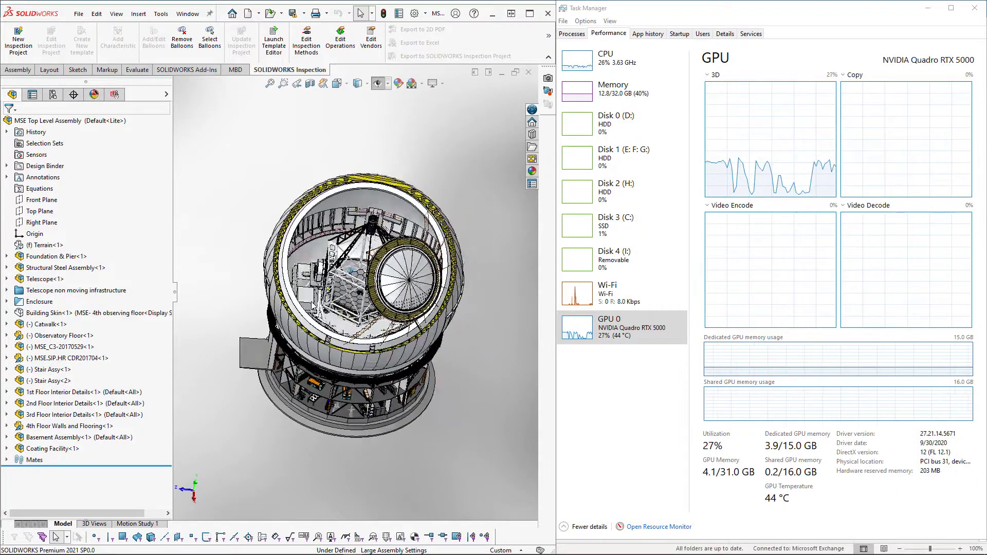
pyautogui.press('Right')
pyautogui.press('Right')
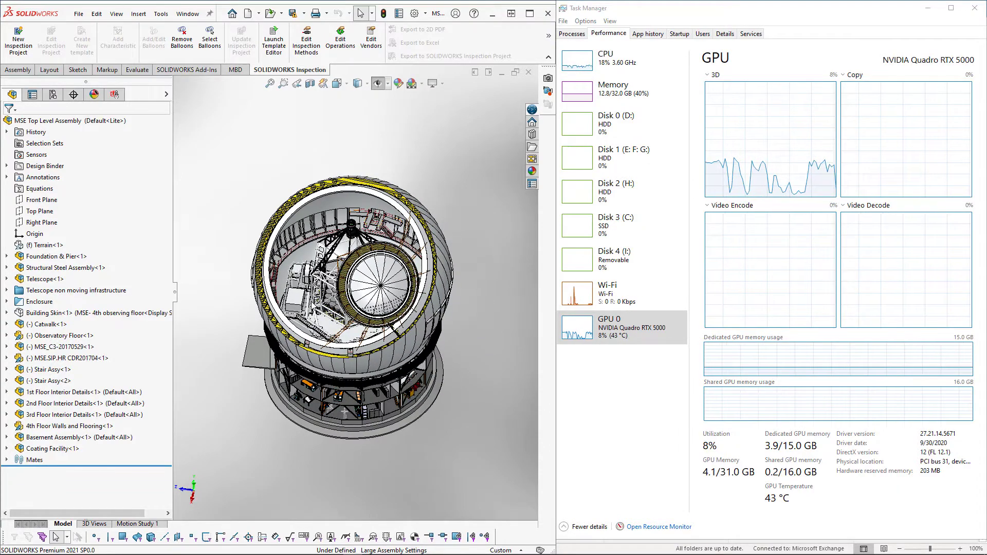
pyautogui.press('Right')
pyautogui.press('Right')
pyautogui.press('Right')
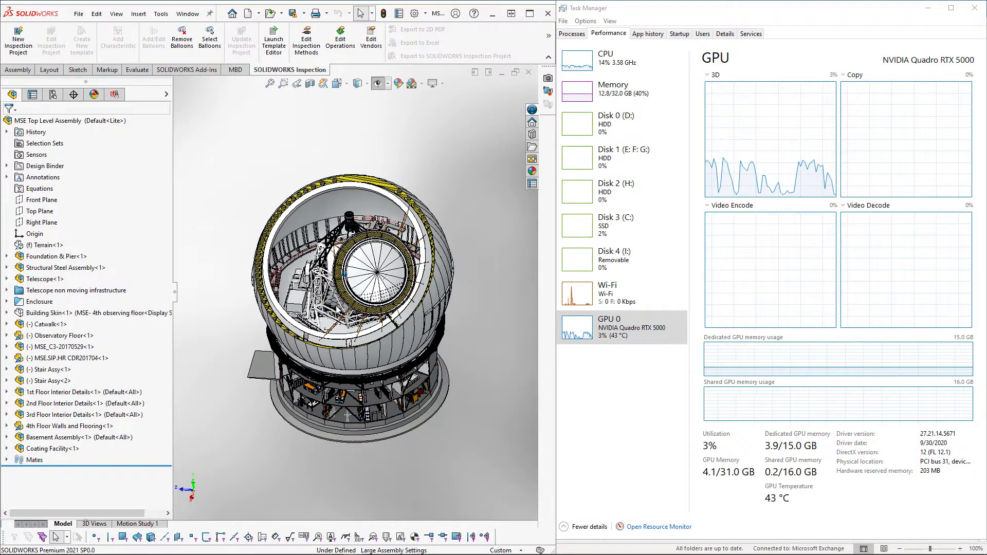
# - Tilt the observatory about a horizontal axis toward a top view to load the GPU
pyautogui.press('Up')
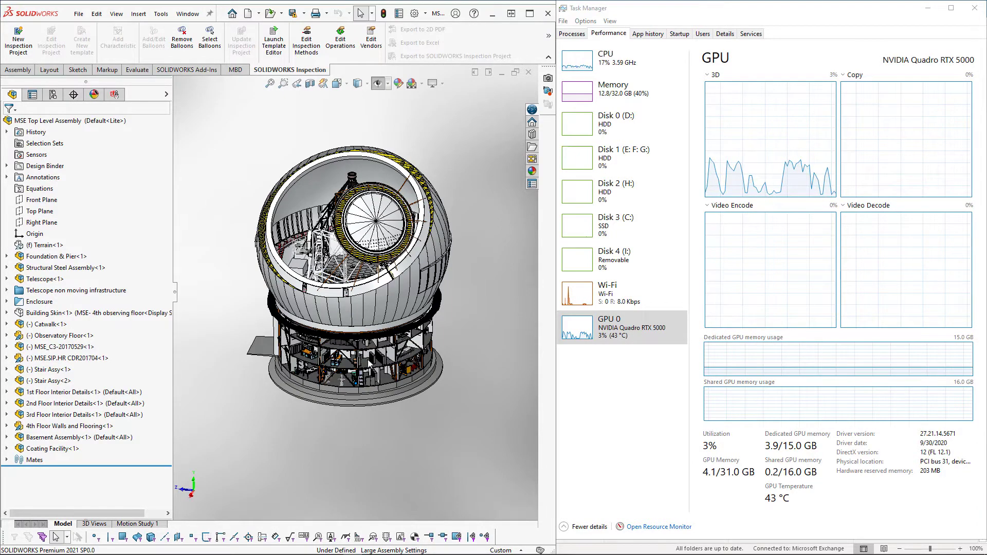
pyautogui.press('Up')
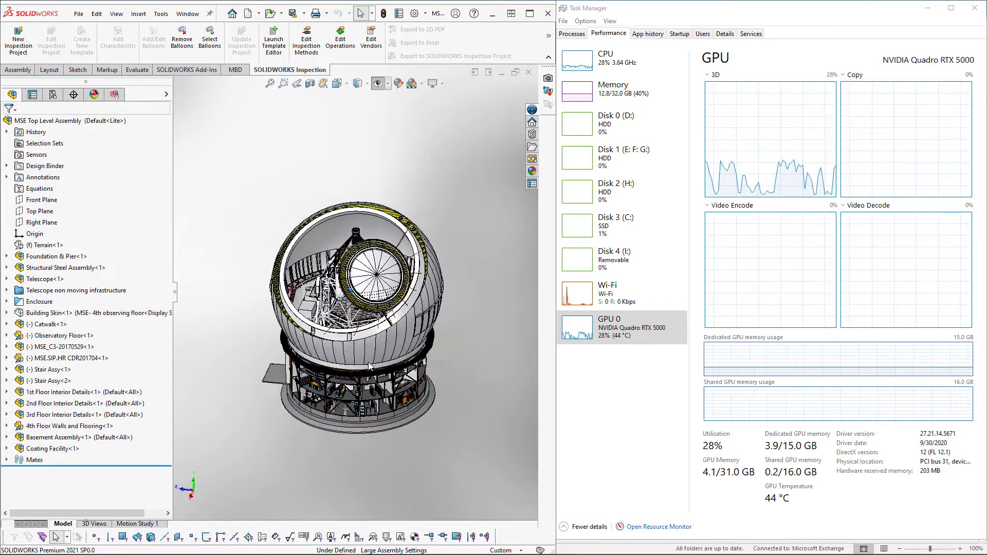
pyautogui.press('Up')
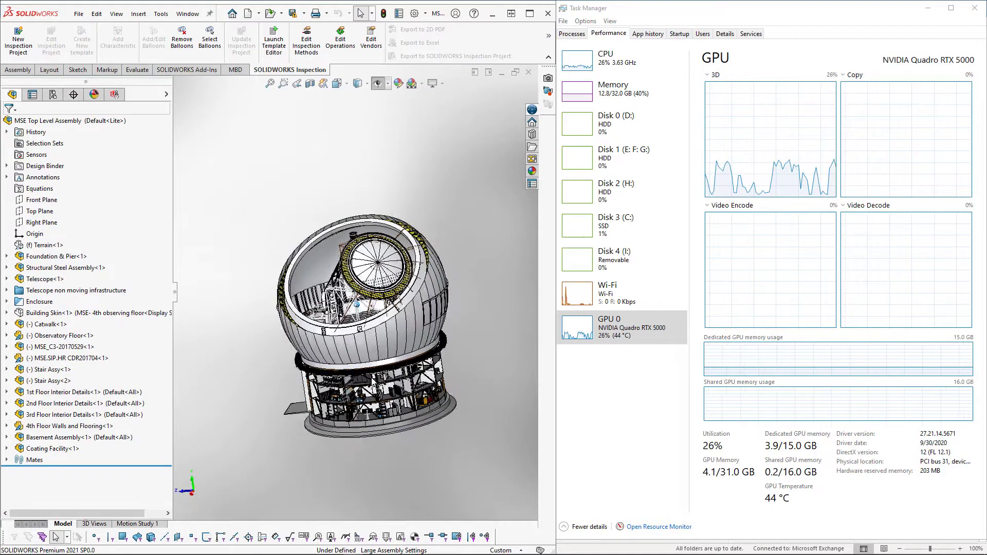
pyautogui.press('Up')
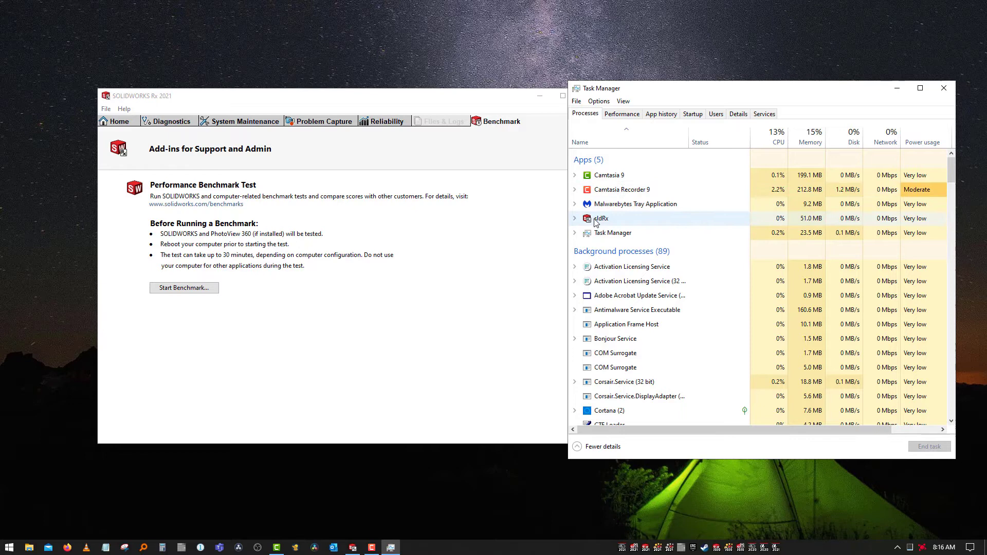
# - Show Task Manager's Performance graphs and start the SOLIDWORKS Rx benchmark with rendering and simulation
pyautogui.rightClick(596, 222)
pyautogui.click(650, 142)
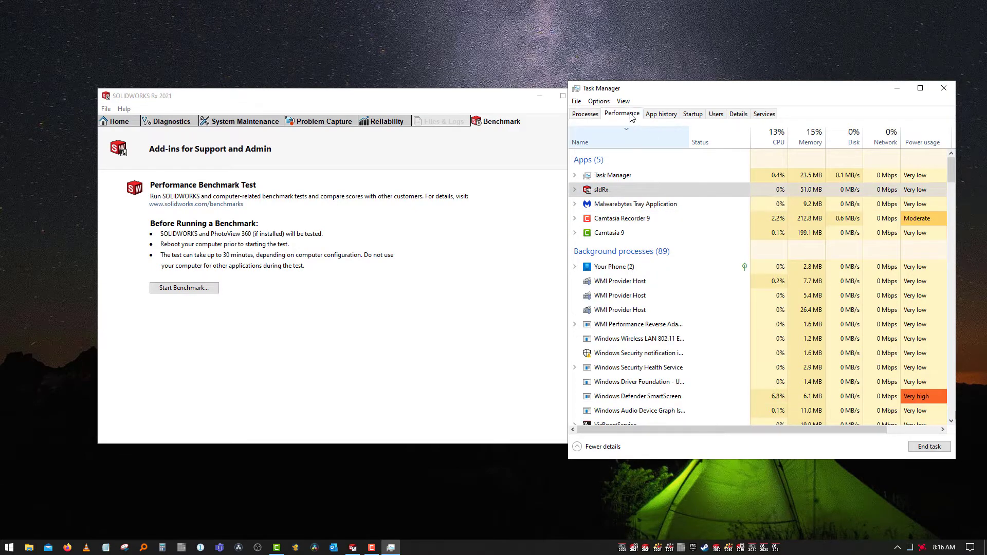
pyautogui.click(632, 115)
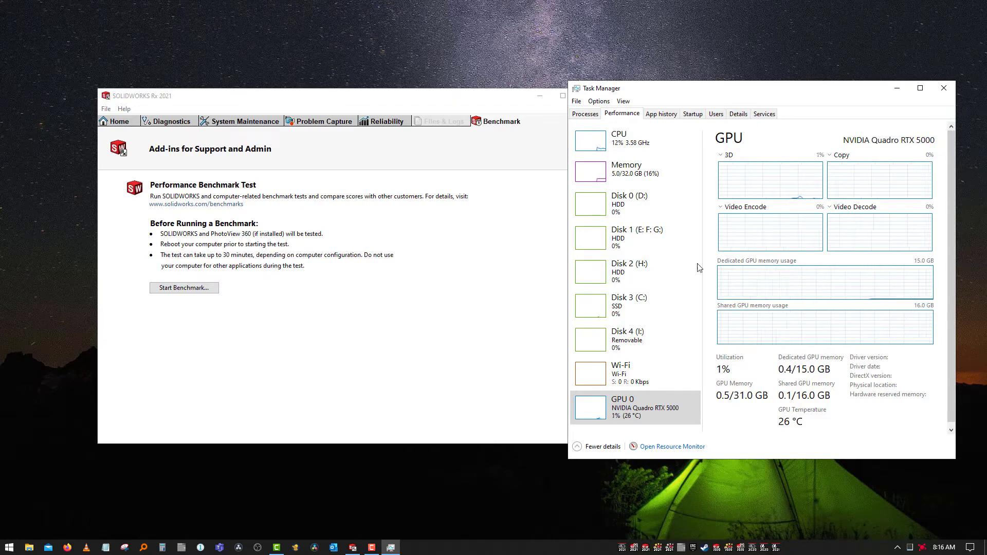
pyautogui.click(183, 289)
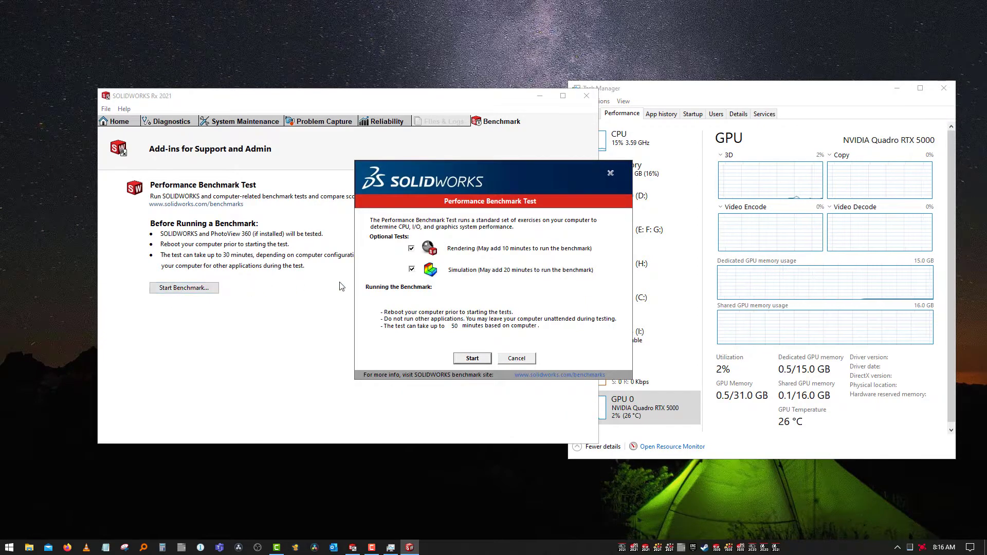
pyautogui.click(472, 358)
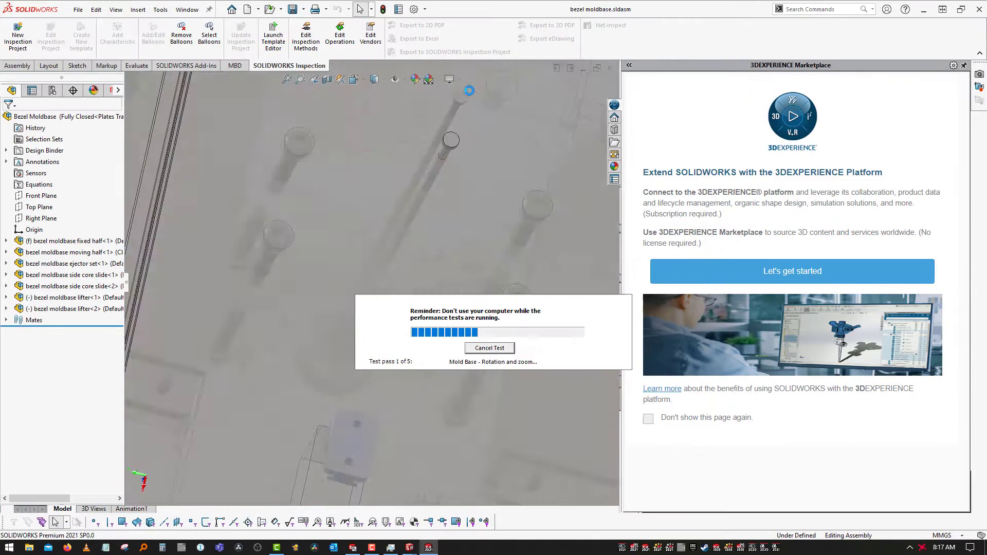
# - Bring Task Manager forward and let the benchmark finish at 130.3 s overall
pyautogui.click(391, 548)
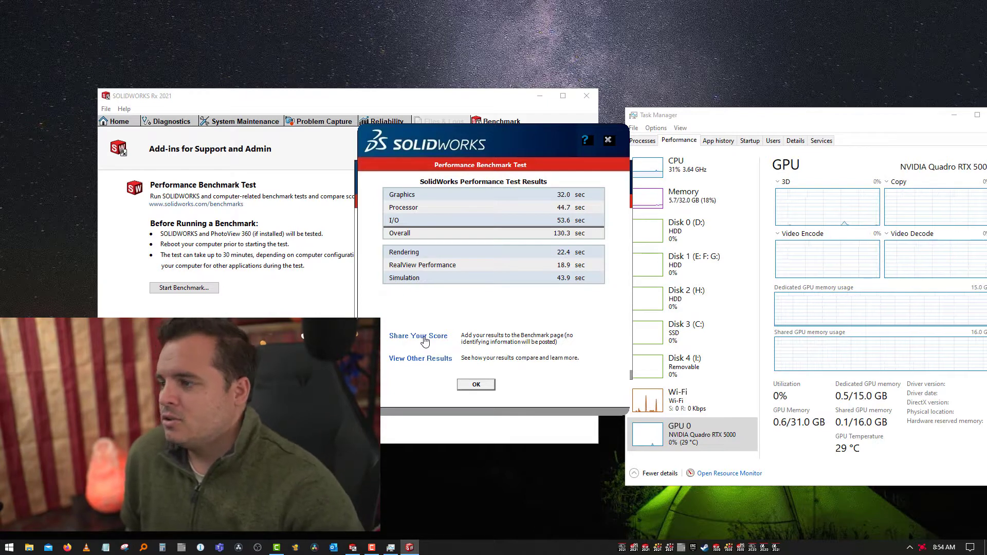
# - Dismiss the benchmark results, launch Speccy from Windows search and move its window left
pyautogui.click(476, 385)
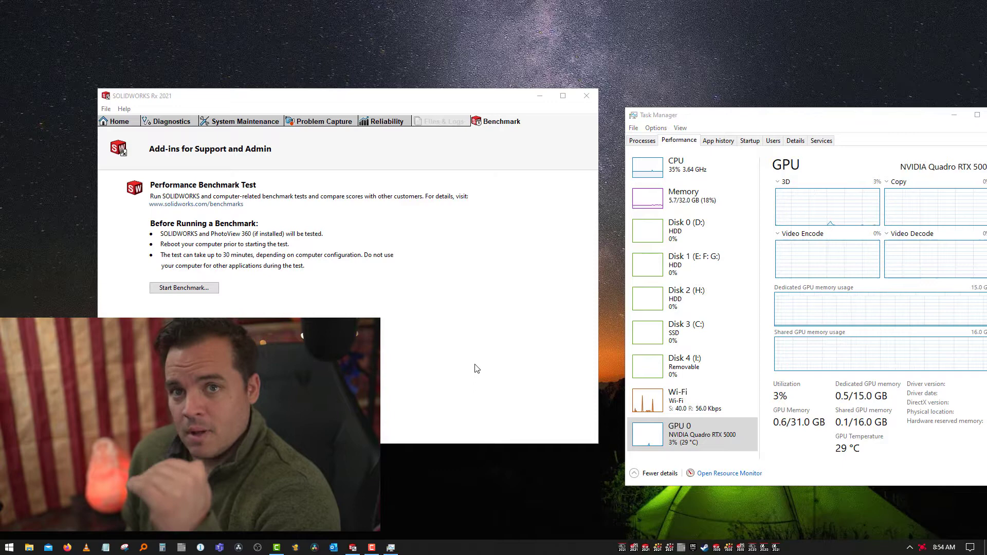
pyautogui.press('super')
pyautogui.write('speccy')
pyautogui.click(115, 268)
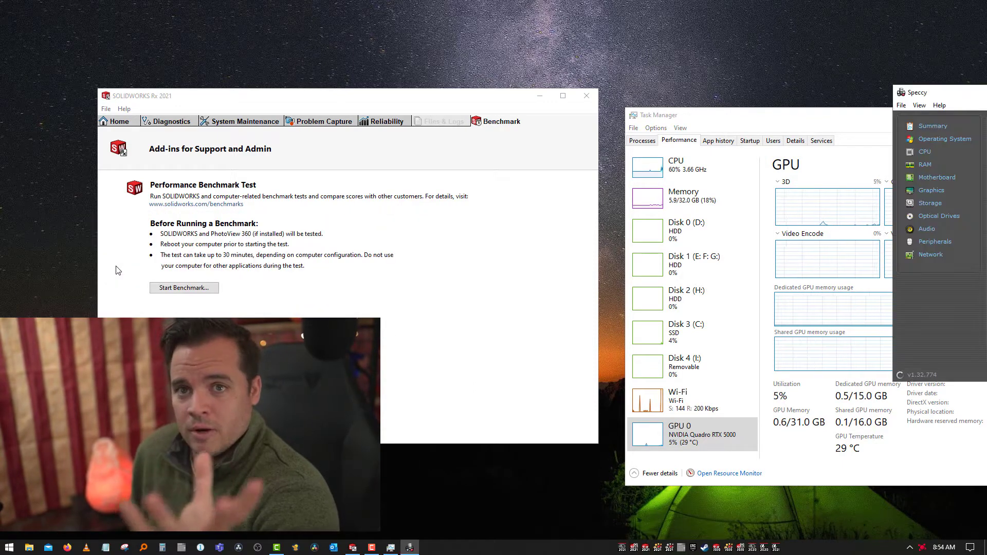
pyautogui.moveTo(967, 95); pyautogui.dragTo(204, 119)
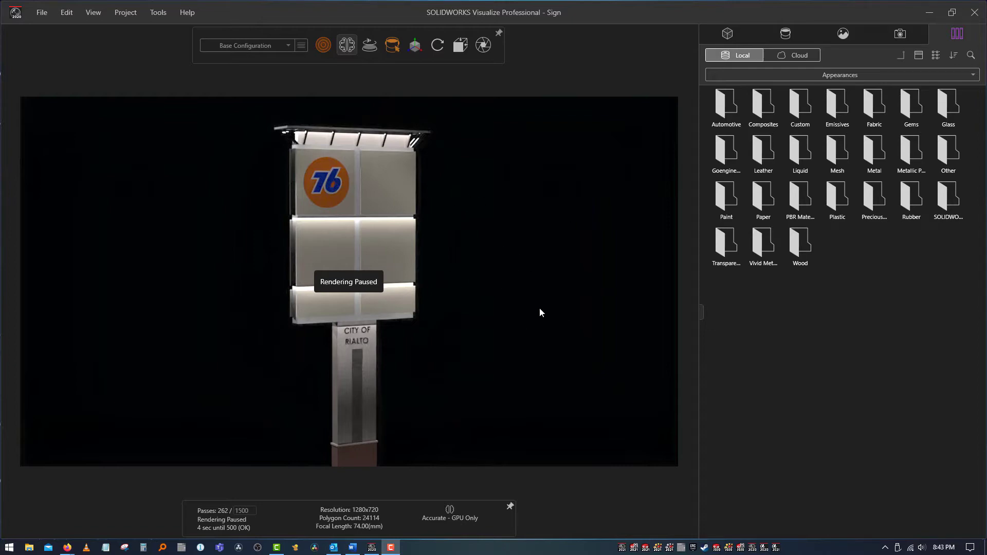
# - Rotate the sign slightly in the Visualize viewport and let the render complete 1500 passes
pyautogui.moveTo(538, 309)
pyautogui.mouseDown()
pyautogui.moveTo(525, 318)
pyautogui.moveTo(529, 308)
pyautogui.mouseUp()
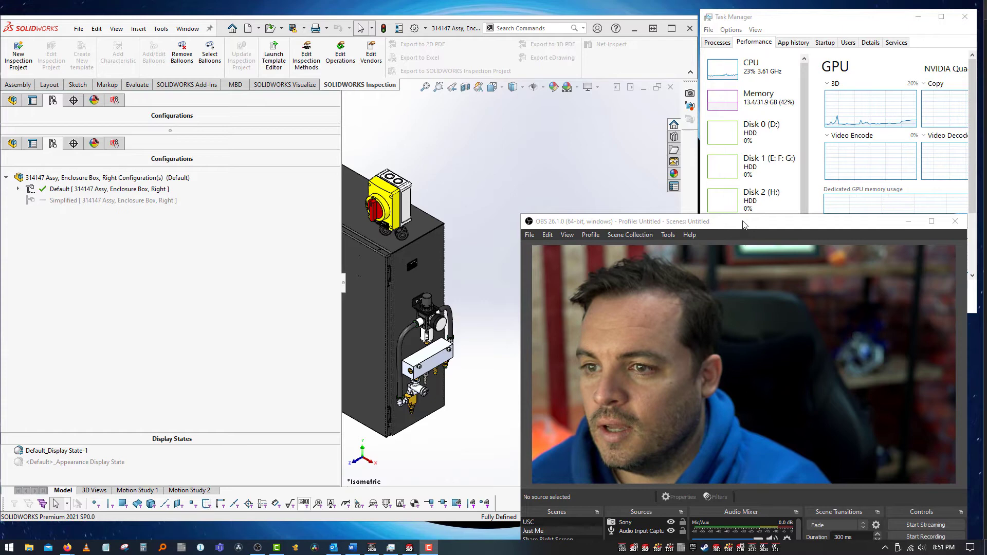
# - Show the Share Right Screen scene in OBS, start the Visualize render, then switch to Just Me
pyautogui.moveTo(739, 227); pyautogui.dragTo(754, 210)
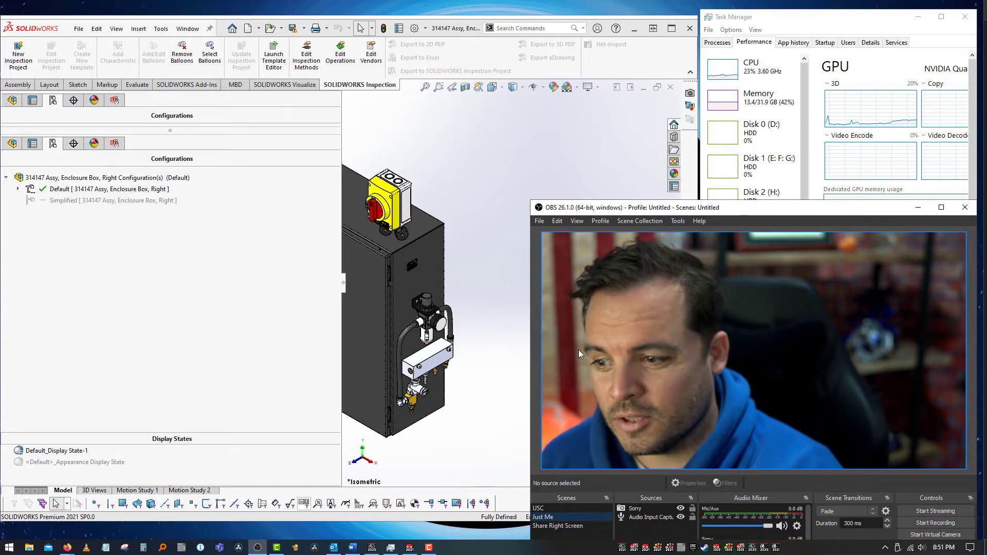
pyautogui.click(563, 527)
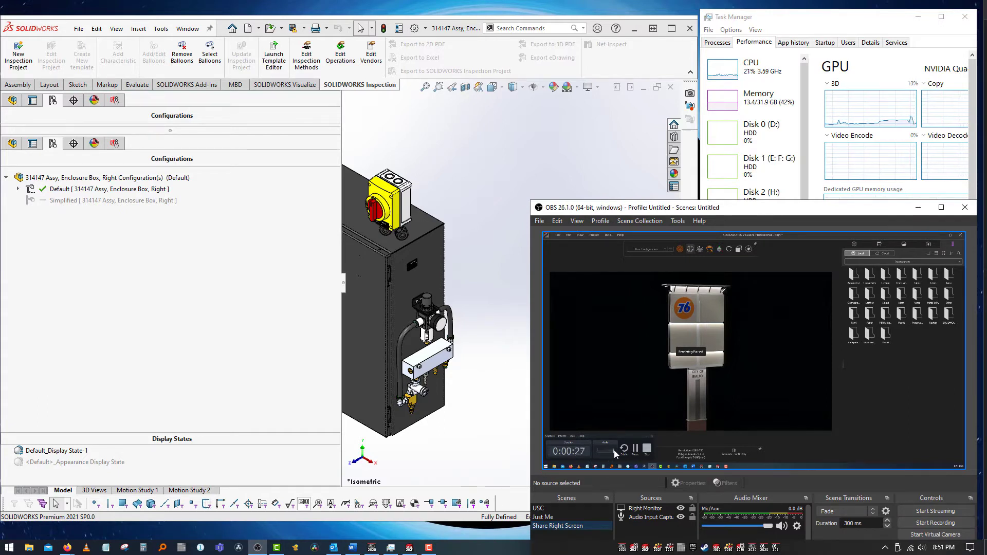
pyautogui.click(750, 250)
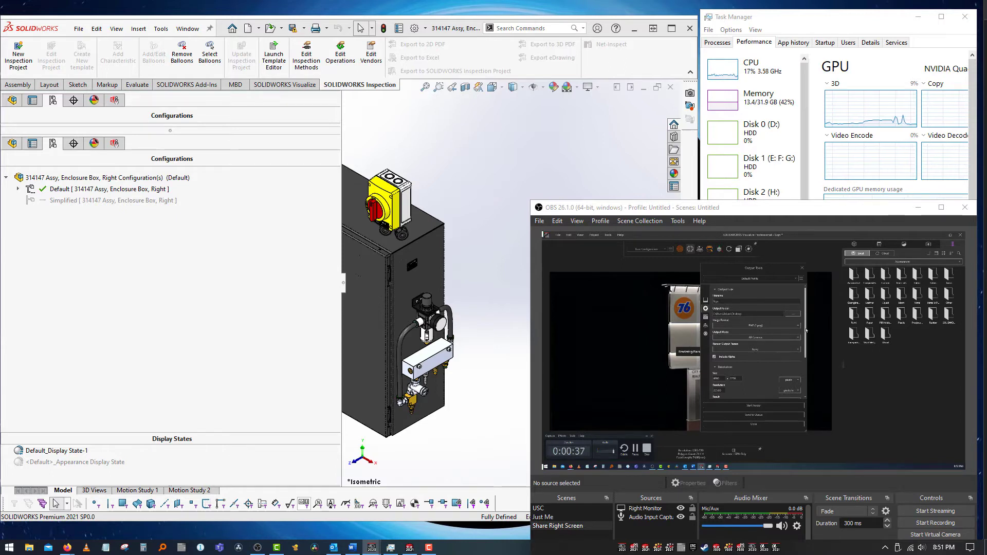
pyautogui.scroll(-2, 803, 342)
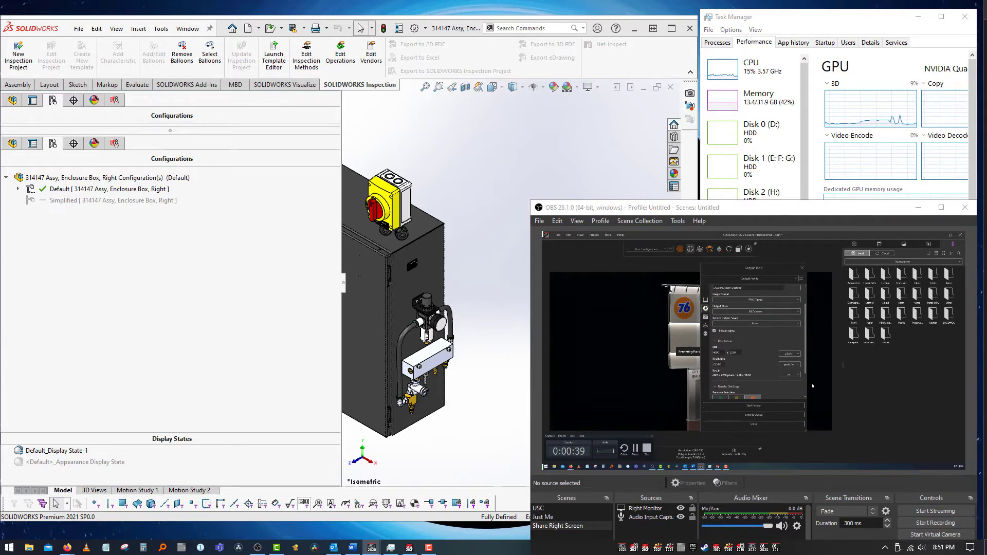
pyautogui.click(761, 407)
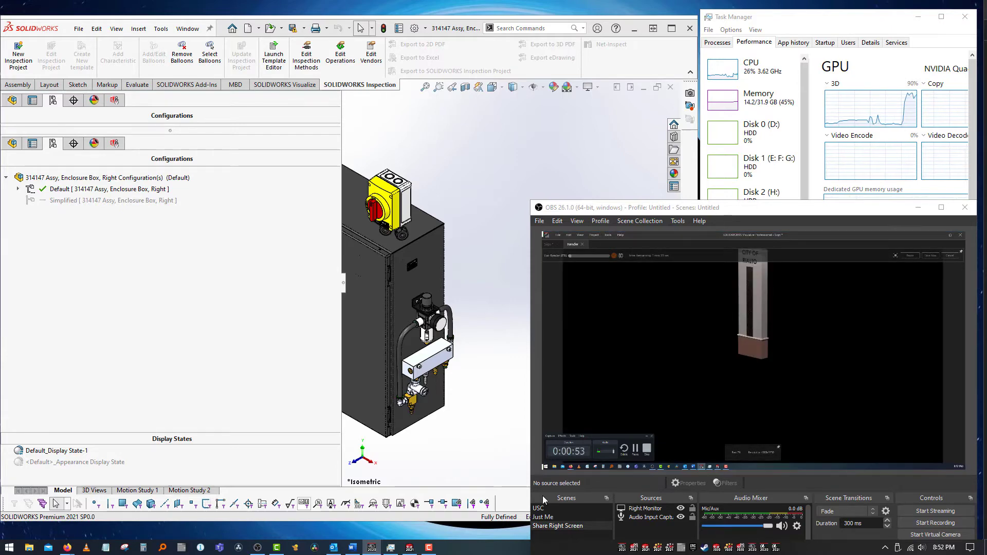
pyautogui.click(544, 518)
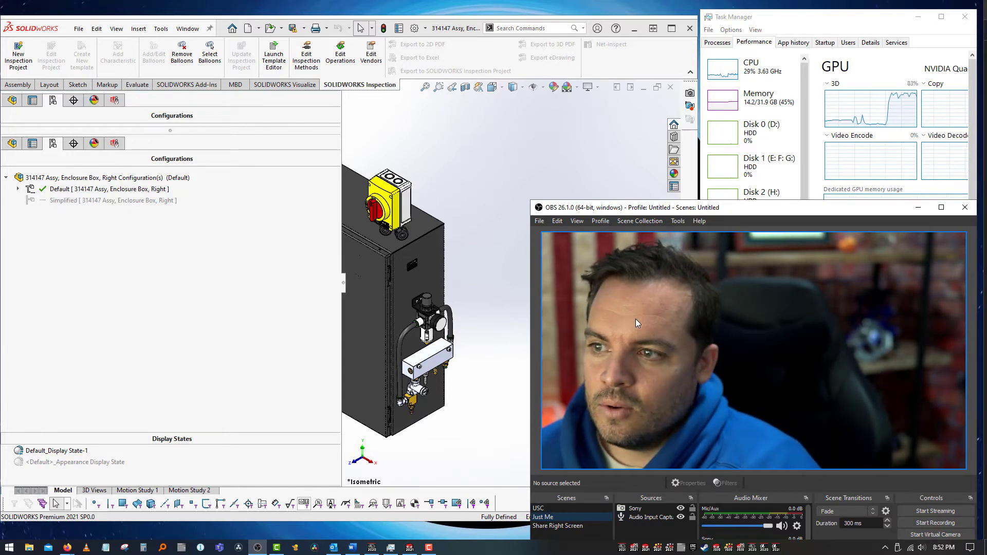
# - Widen the SOLIDWORKS model view and orbit the enclosure assembly upright, disconnect switch on top
pyautogui.click(471, 182)
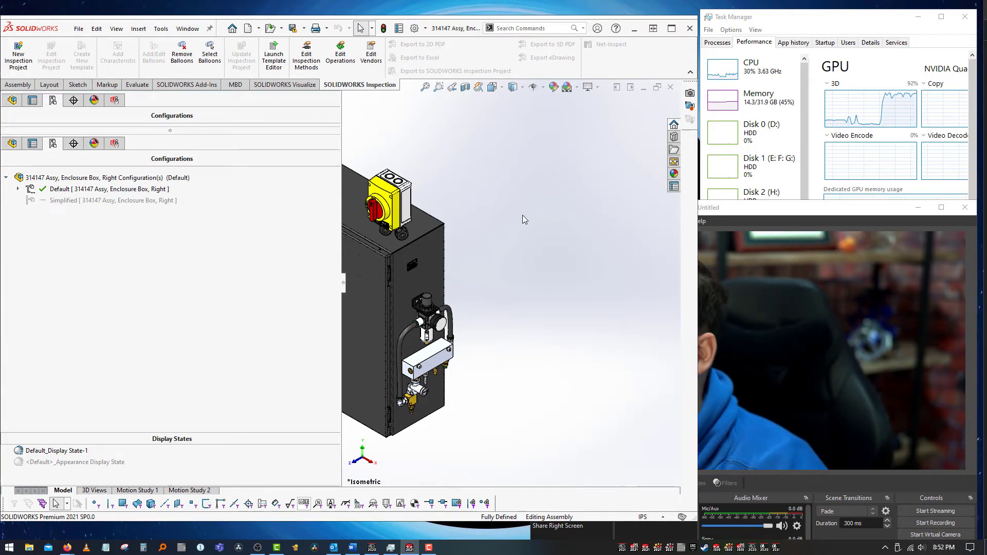
pyautogui.moveTo(343, 283); pyautogui.dragTo(165, 276)
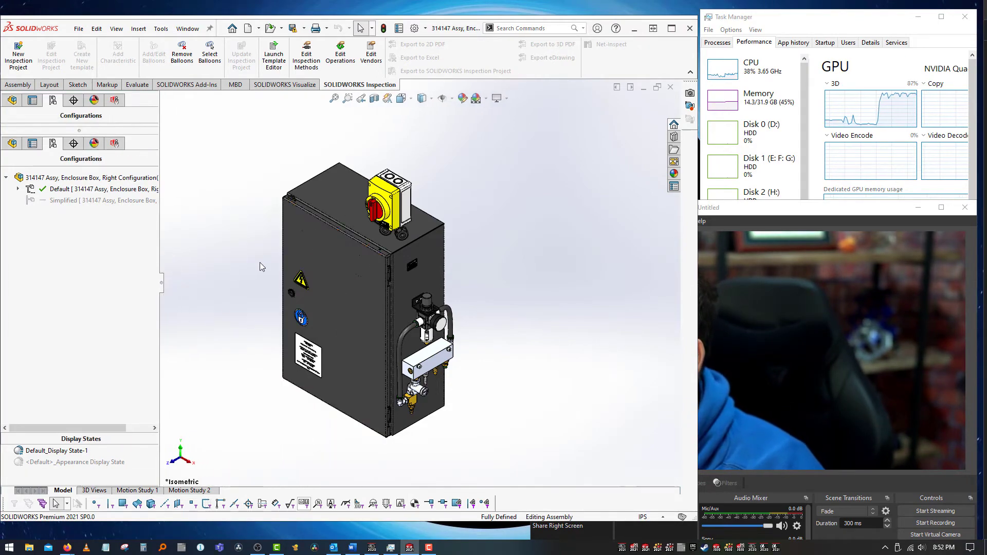
pyautogui.moveTo(296, 228); pyautogui.dragTo(273, 292, button='middle')
pyautogui.press('Escape')
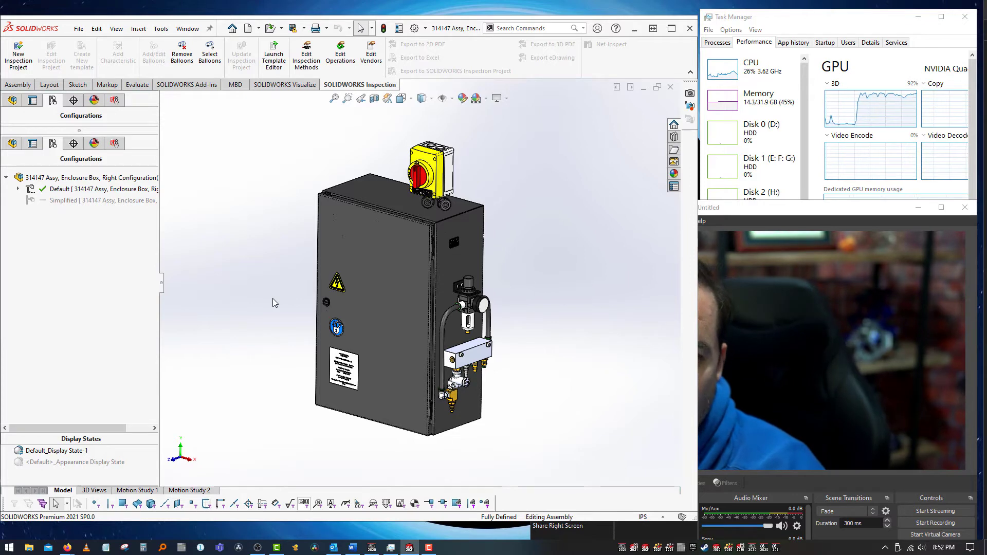
pyautogui.moveTo(272, 299); pyautogui.dragTo(300, 329, button='middle')
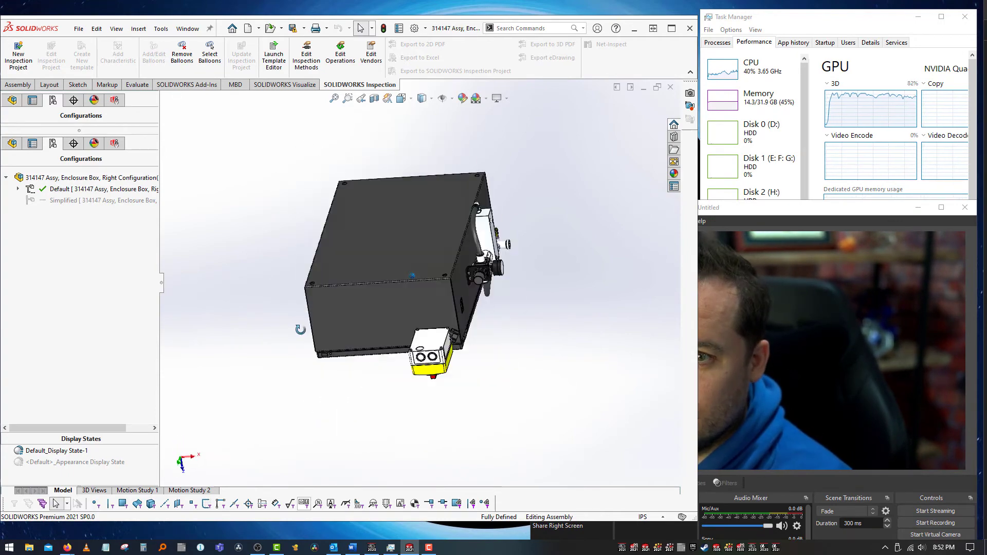
pyautogui.moveTo(301, 329); pyautogui.dragTo(301, 329, button='middle')
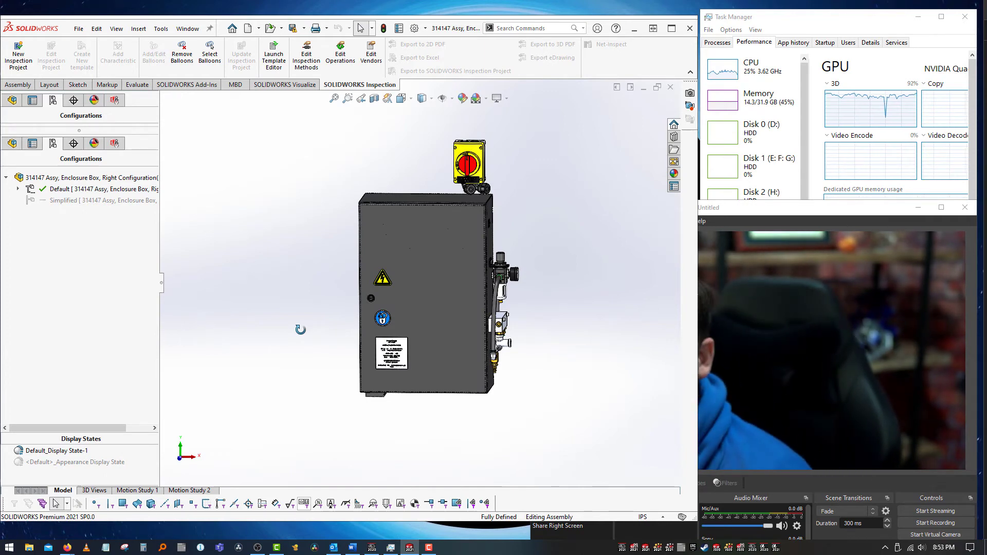
# - Check the render via OBS's Share Right Screen scene, then bring OBS back in front of SOLIDWORKS
pyautogui.click(800, 211)
pyautogui.click(561, 527)
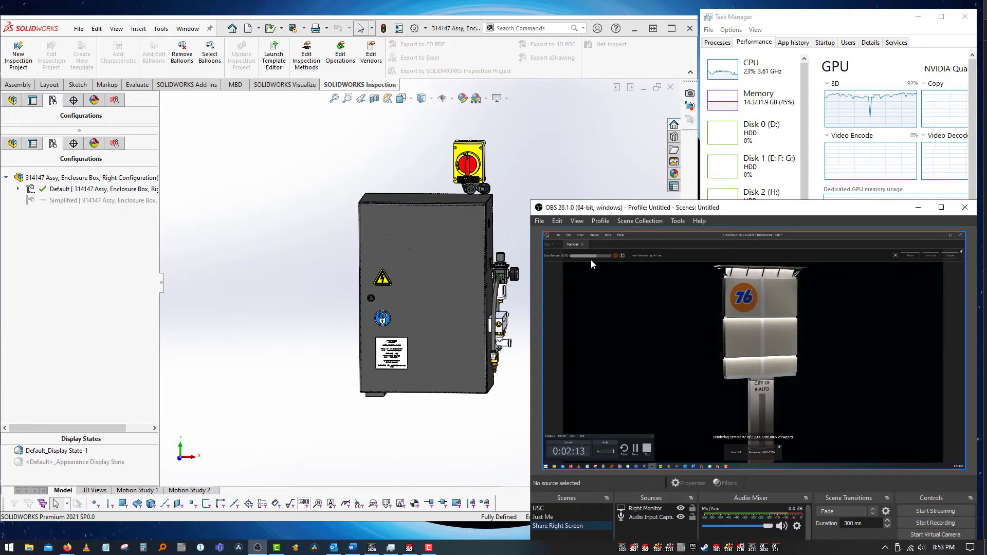
pyautogui.click(547, 156)
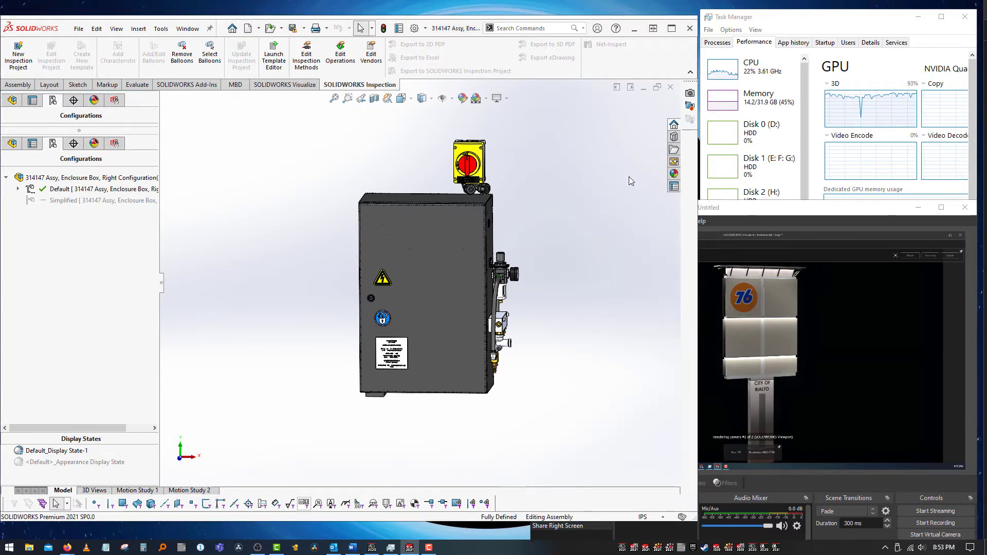
pyautogui.click(808, 214)
pyautogui.click(545, 517)
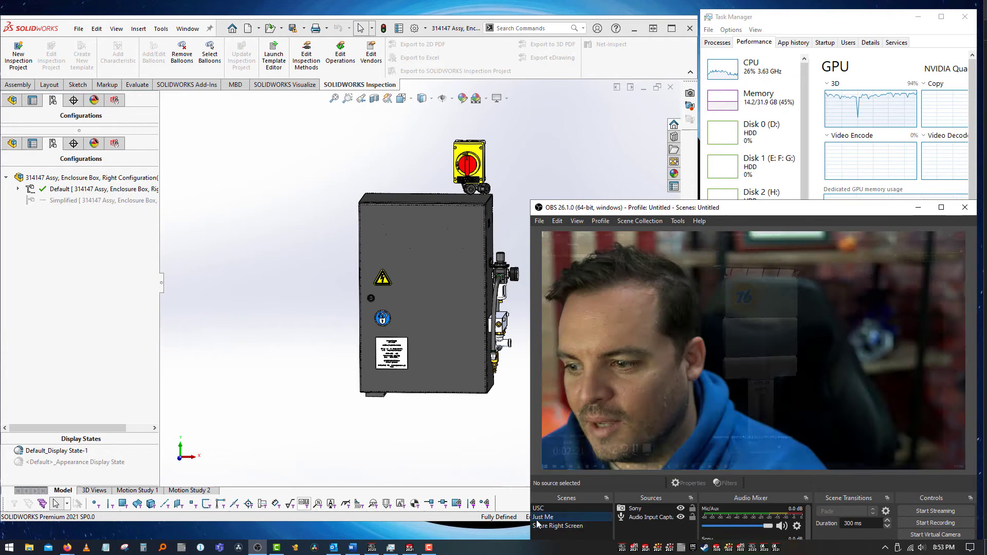